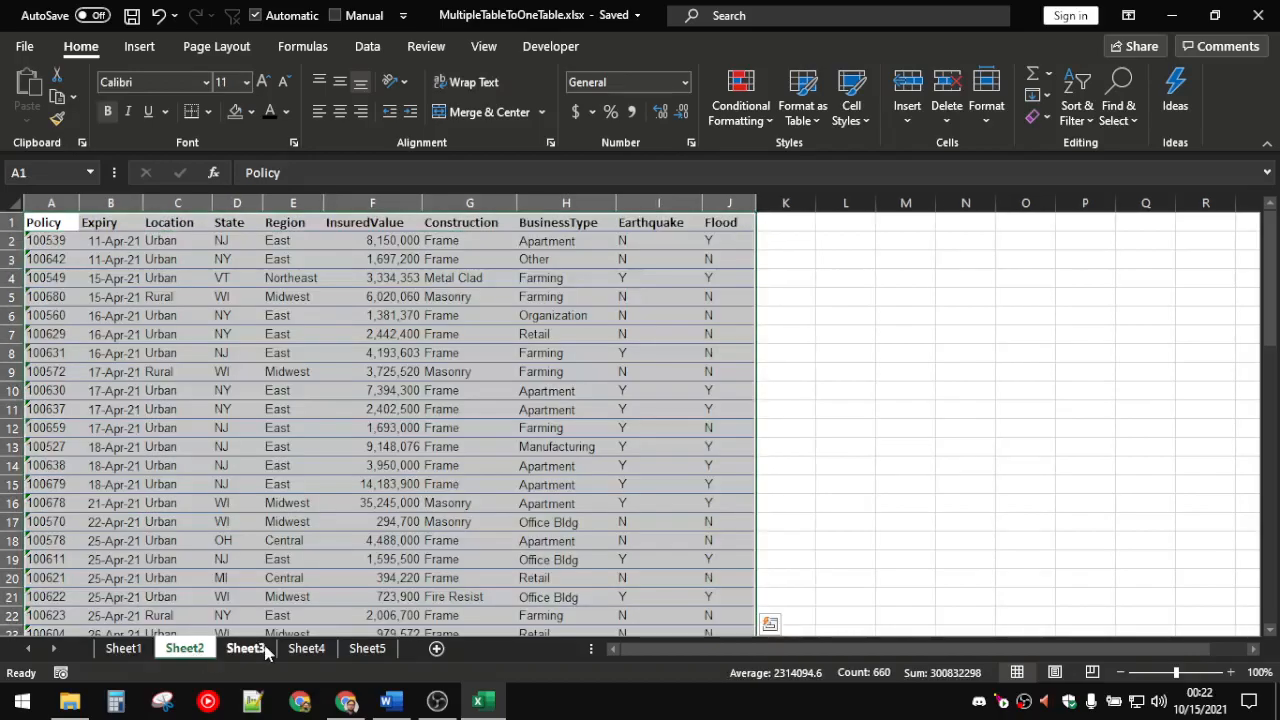
# Look through the policy data on Sheet1 through Sheet5 of the workbook.
pyautogui.click(306, 650)
pyautogui.click(232, 655)
pyautogui.click(123, 649)
pyautogui.click(184, 649)
pyautogui.click(306, 649)
pyautogui.click(367, 649)
pyautogui.click(308, 655)
pyautogui.click(246, 656)
pyautogui.click(190, 655)
pyautogui.click(130, 650)
pyautogui.click(170, 265)
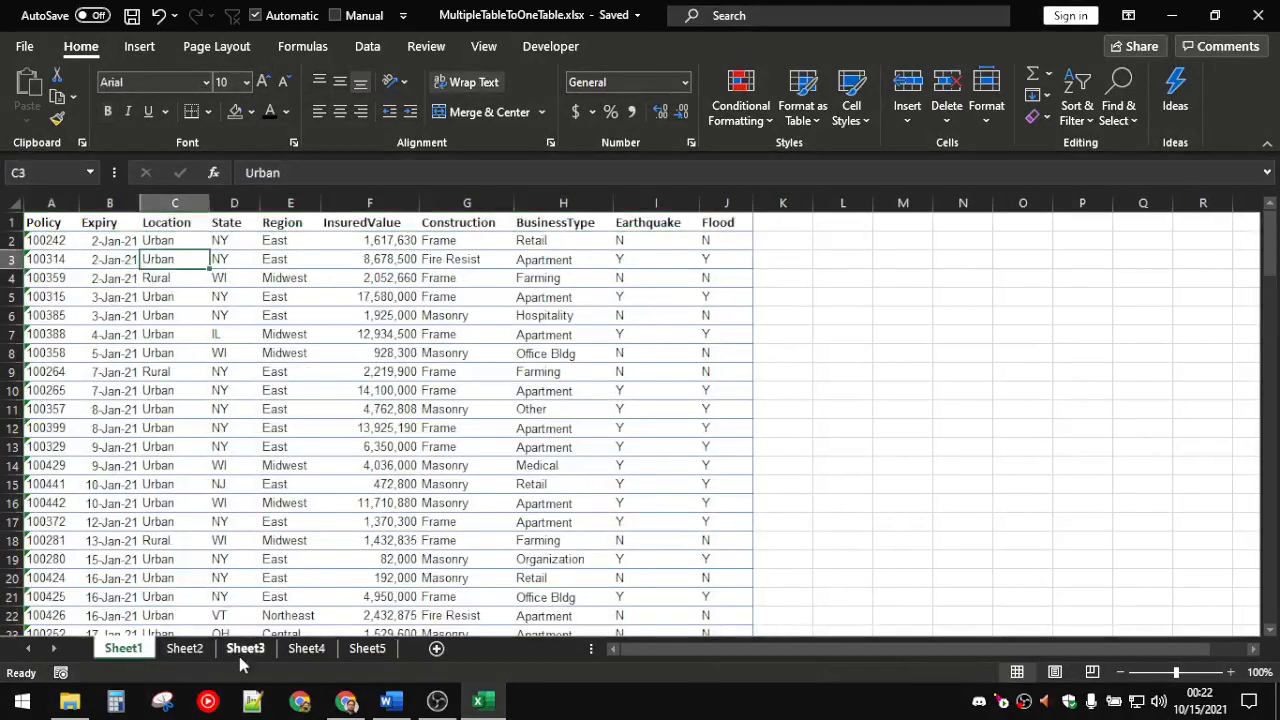
pyautogui.click(184, 649)
pyautogui.click(246, 650)
pyautogui.click(306, 650)
pyautogui.click(367, 650)
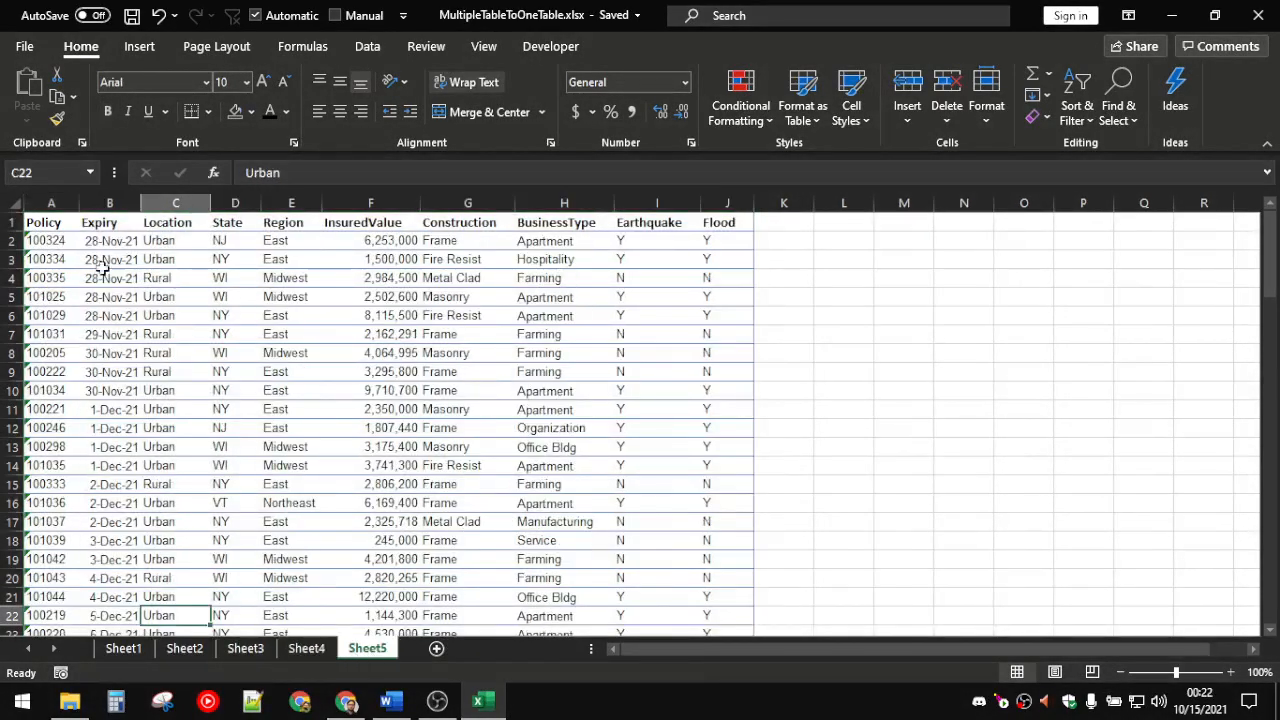
# Select the header row A1:J1 on Sheet5 and compare the column headers across all five sheets.
pyautogui.moveTo(40, 222); pyautogui.dragTo(718, 222)
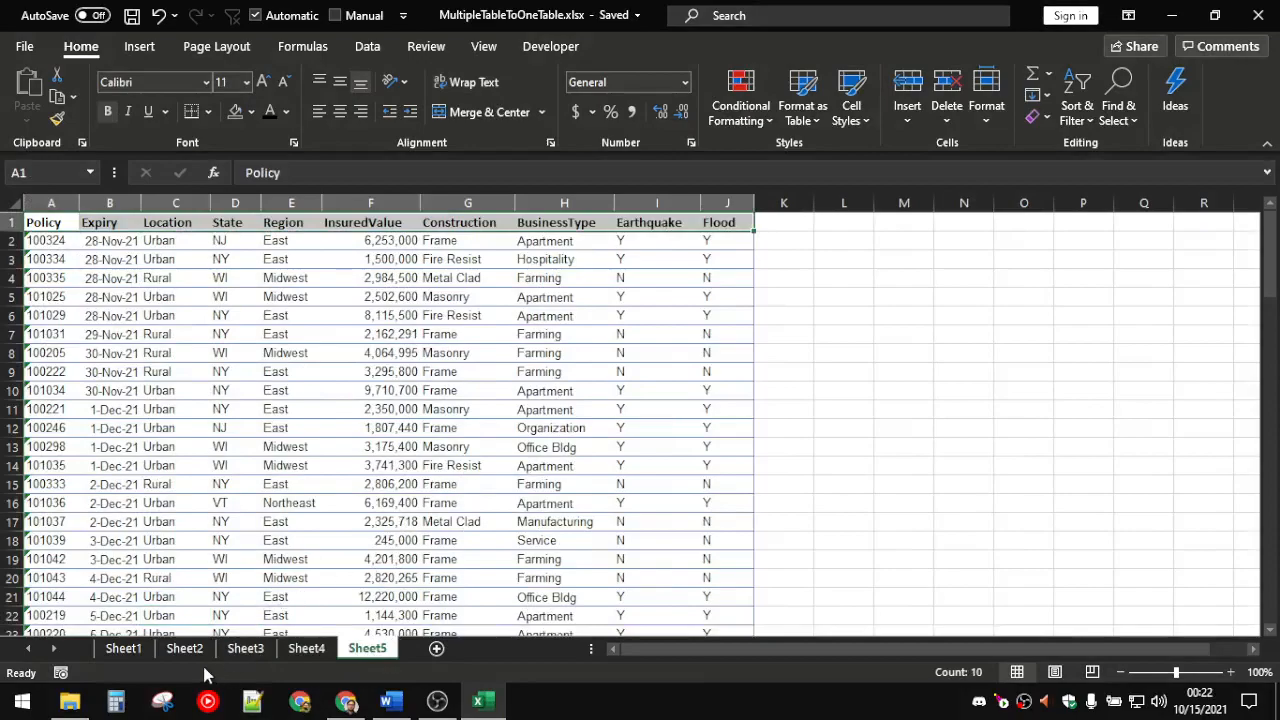
pyautogui.click(123, 650)
pyautogui.click(184, 650)
pyautogui.click(245, 650)
pyautogui.click(306, 650)
pyautogui.click(367, 650)
pyautogui.click(306, 650)
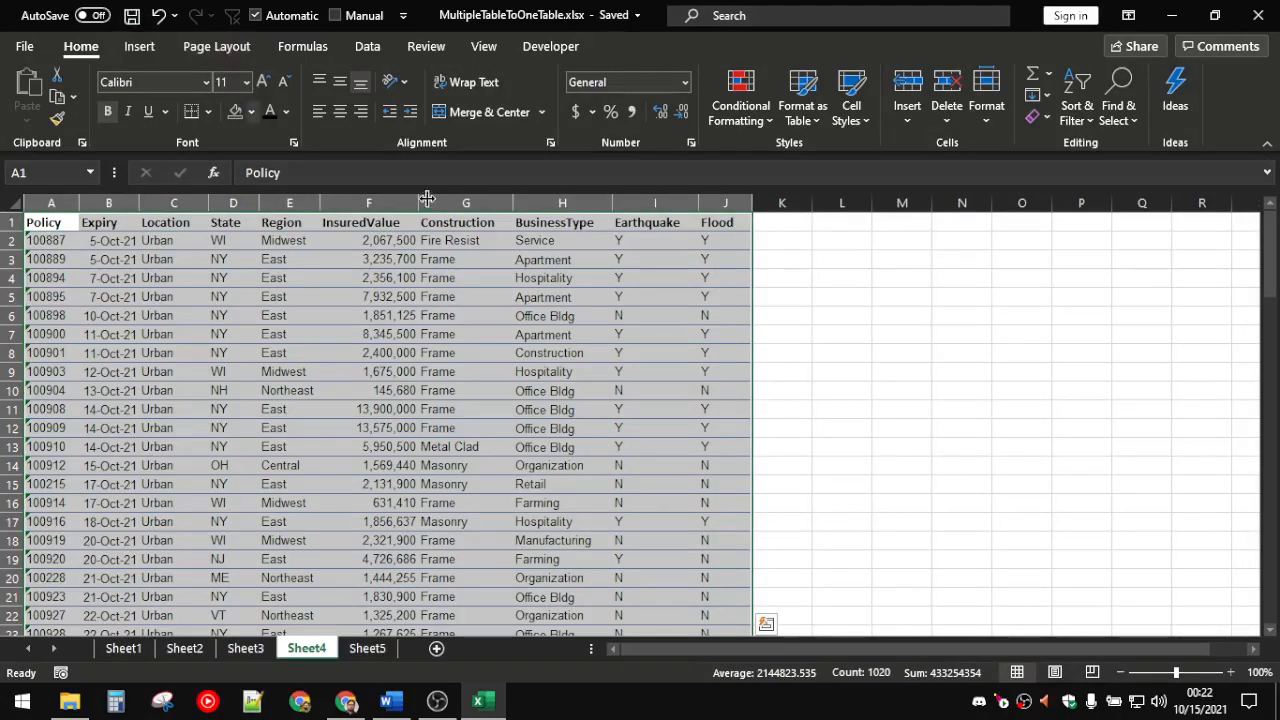
# Switch to the Word document and replace "worksheet" with "sheet" in the second assumption.
pyautogui.click(432, 701)
pyautogui.click(393, 701)
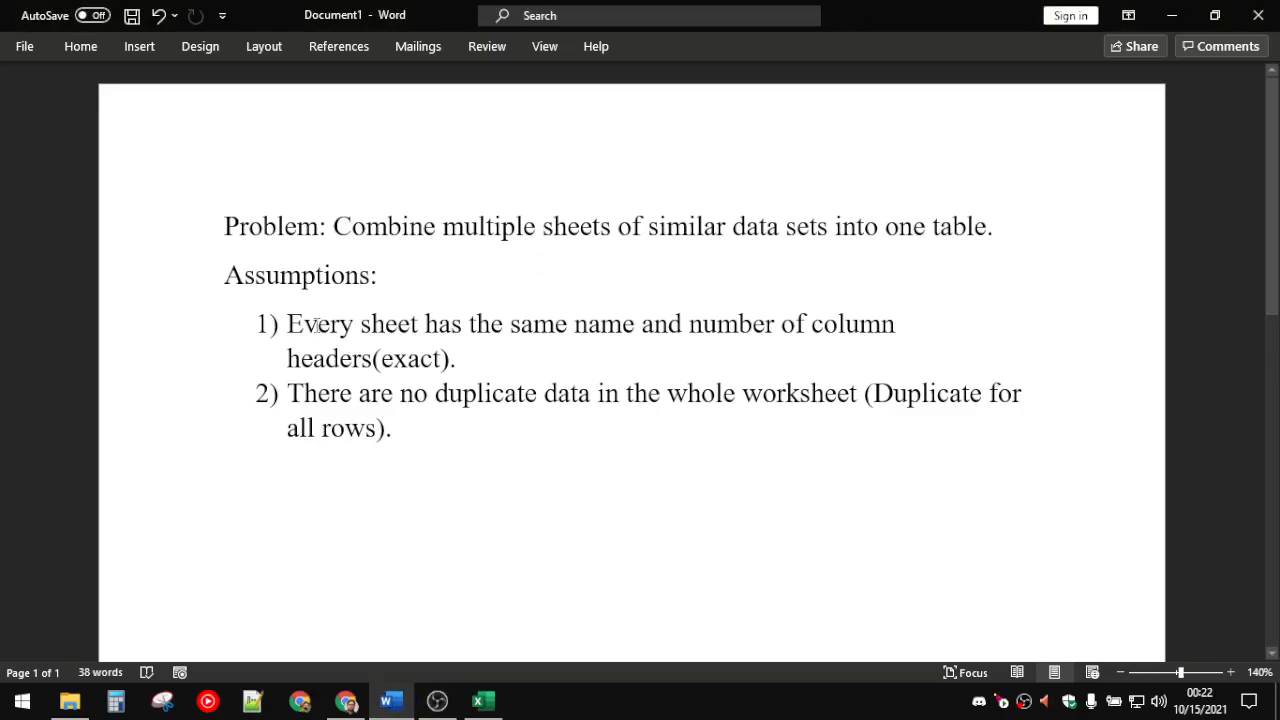
pyautogui.moveTo(345, 405); pyautogui.dragTo(420, 417)
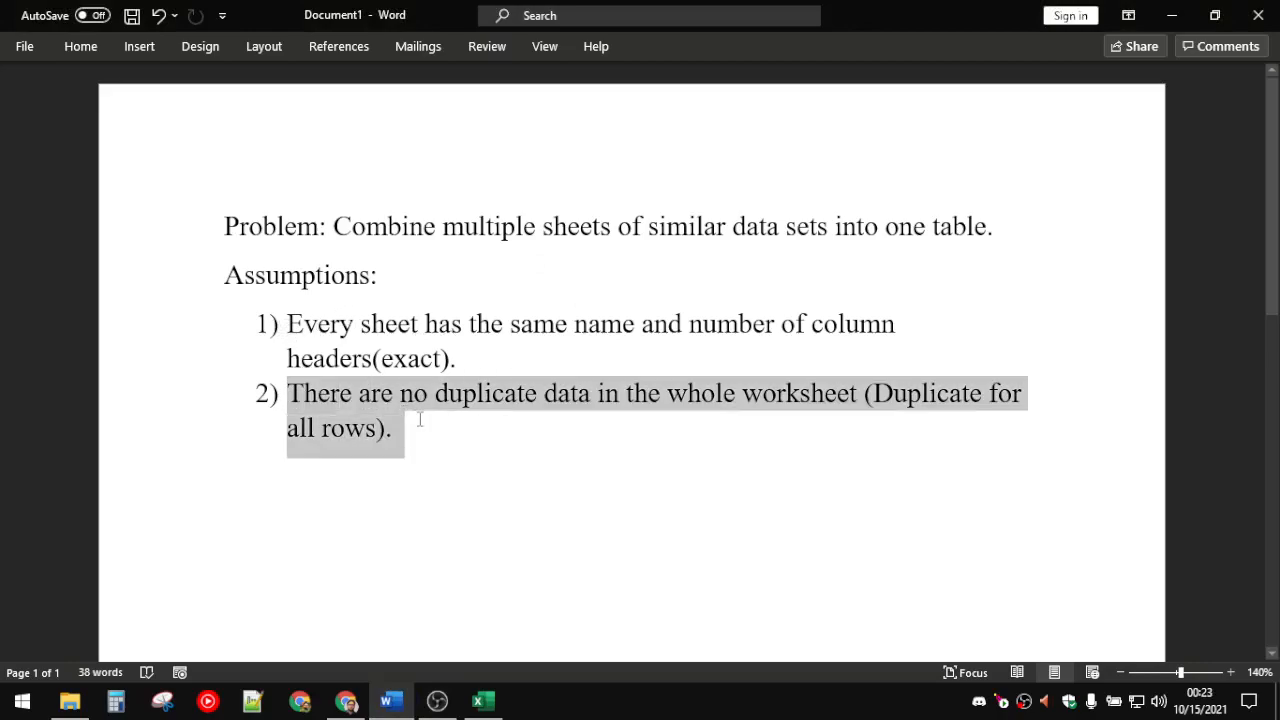
pyautogui.click(429, 440)
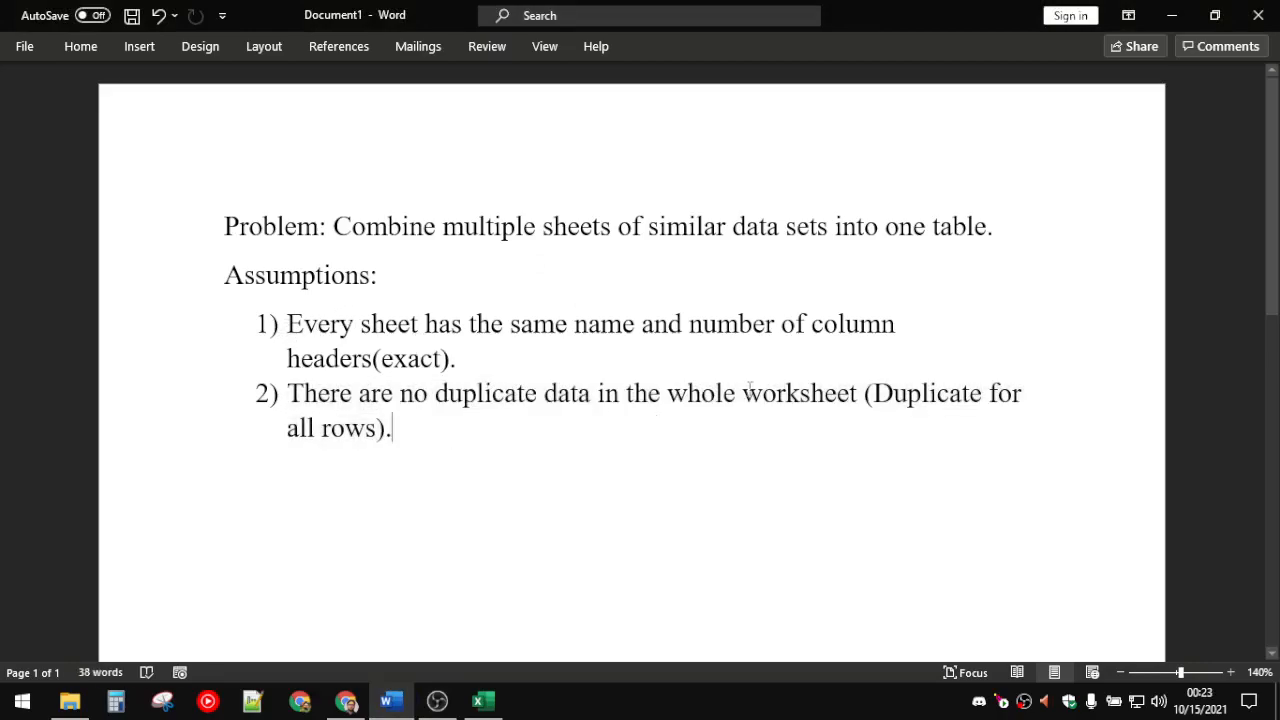
pyautogui.doubleClick(754, 398)
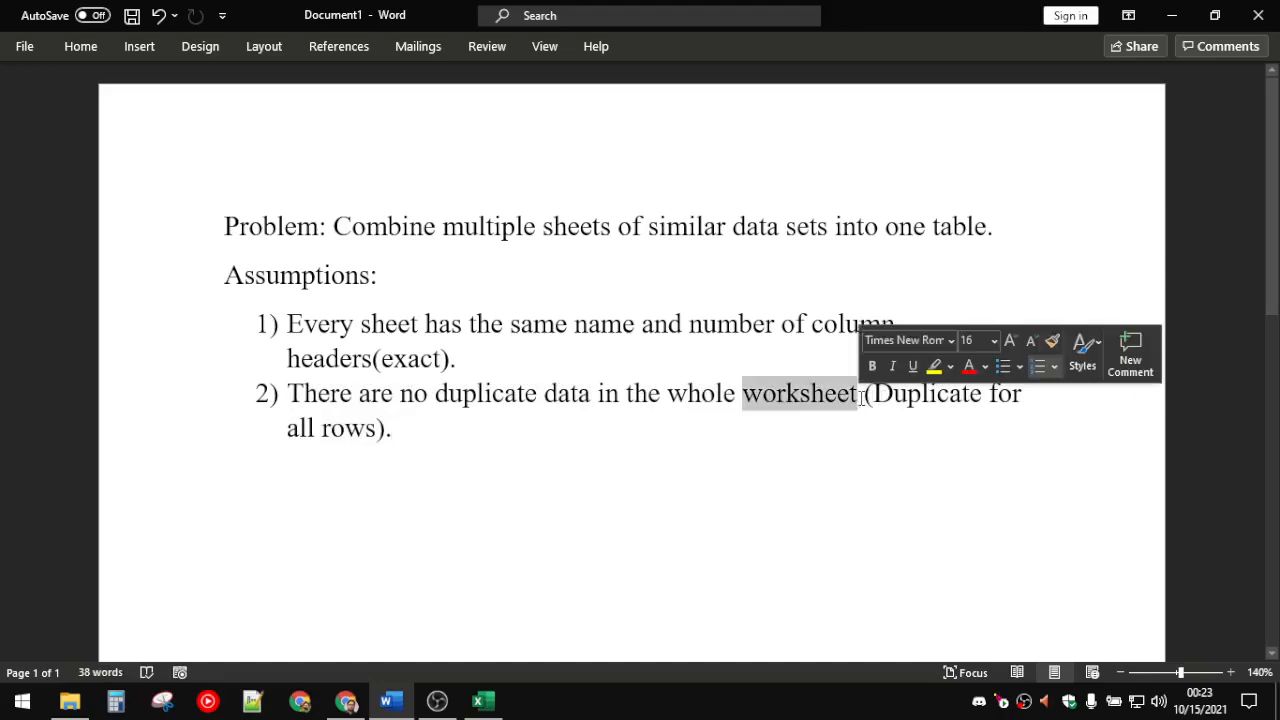
pyautogui.write('sheet')
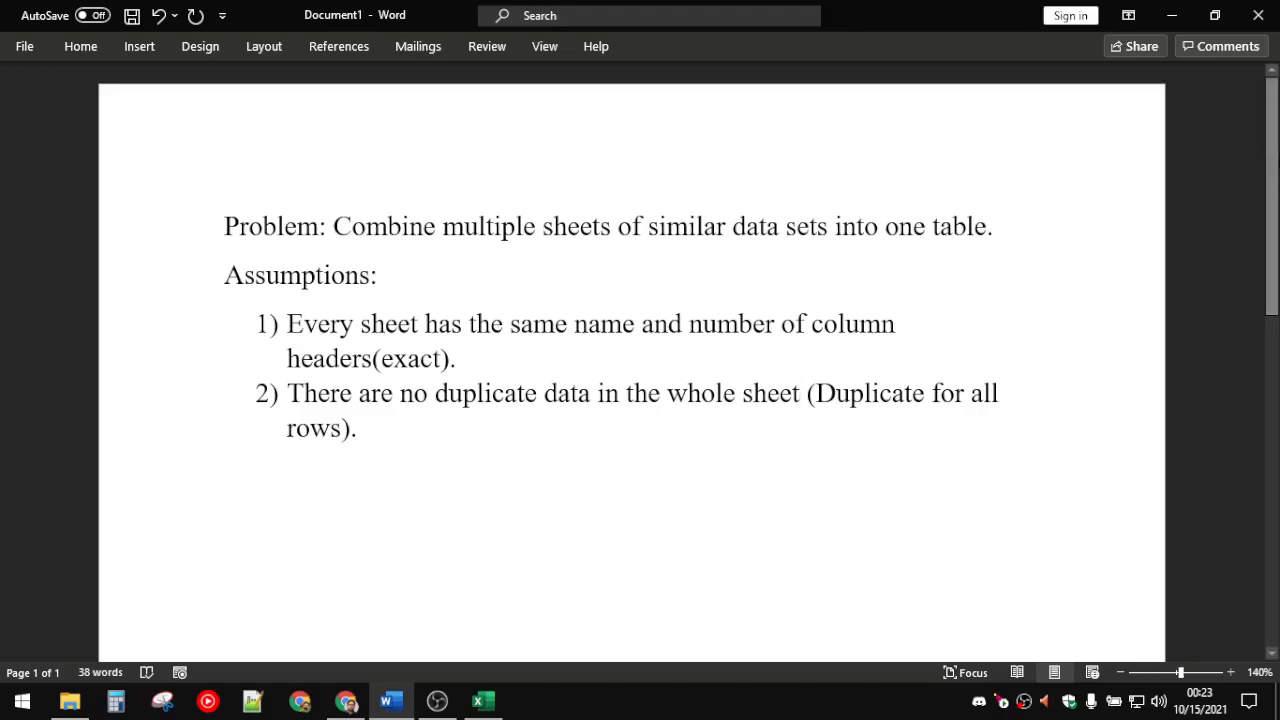
pyautogui.click(1173, 17)
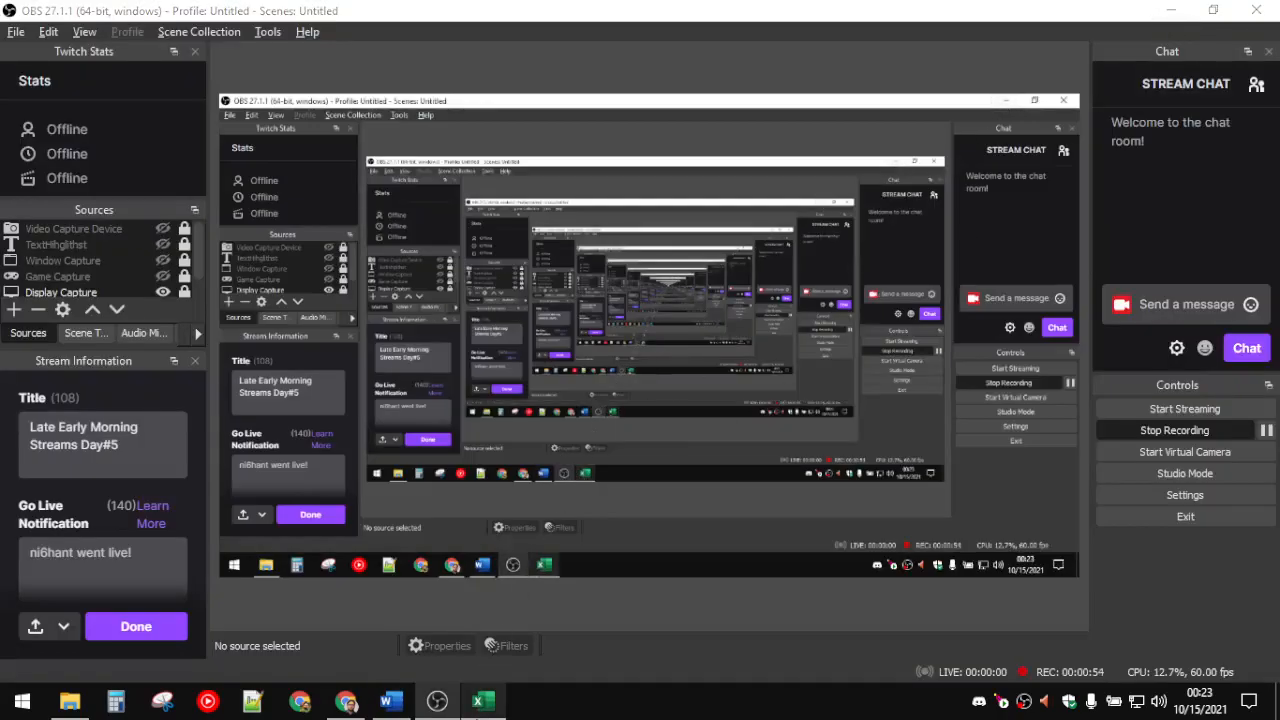
pyautogui.click(478, 701)
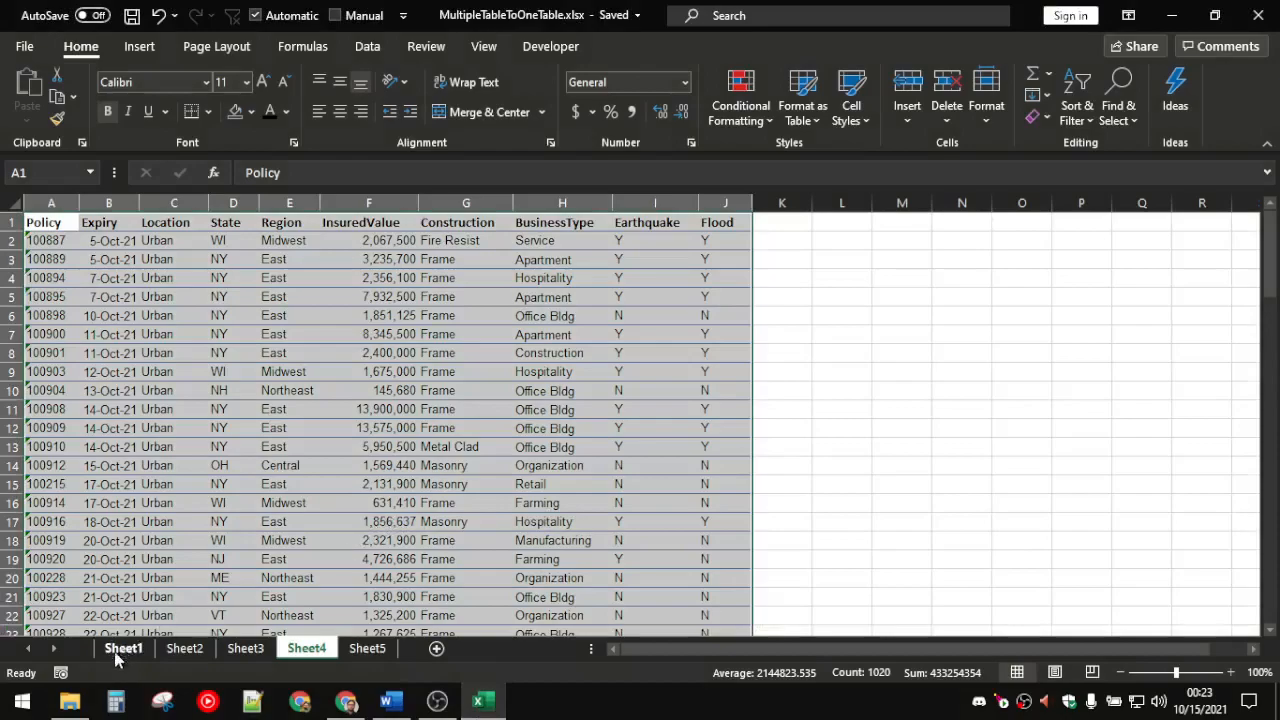
pyautogui.click(69, 701)
pyautogui.rightClick(507, 451)
pyautogui.click(374, 306)
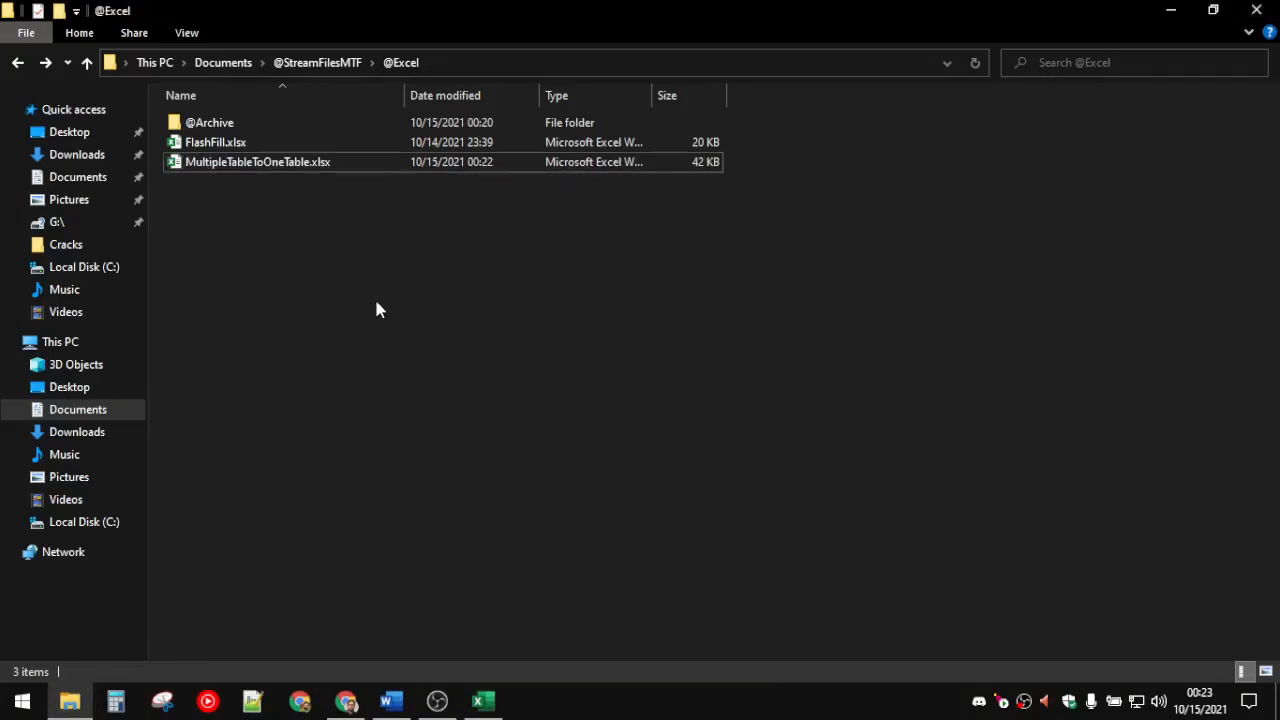
pyautogui.rightClick(376, 302)
pyautogui.click(430, 376)
pyautogui.click(478, 701)
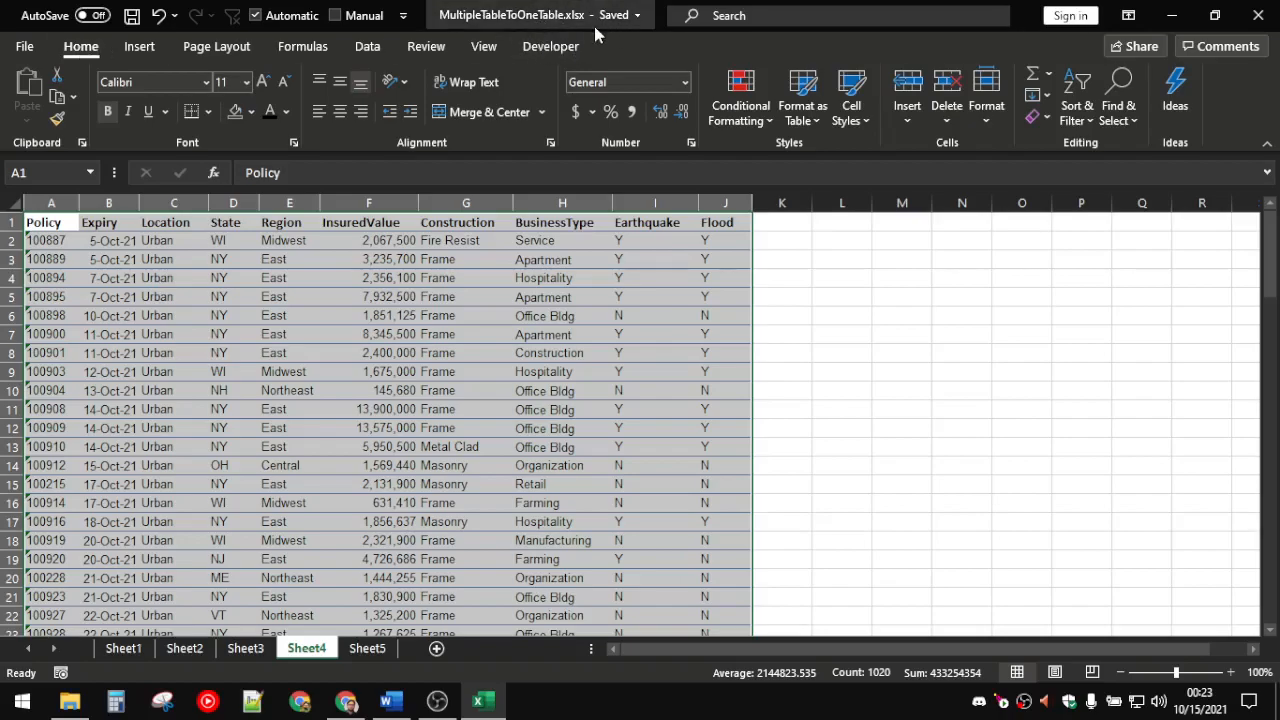
# Review the file types offered for saving MultipleTableToOneTable.xlsx, then cancel without saving a copy.
pyautogui.click(26, 46)
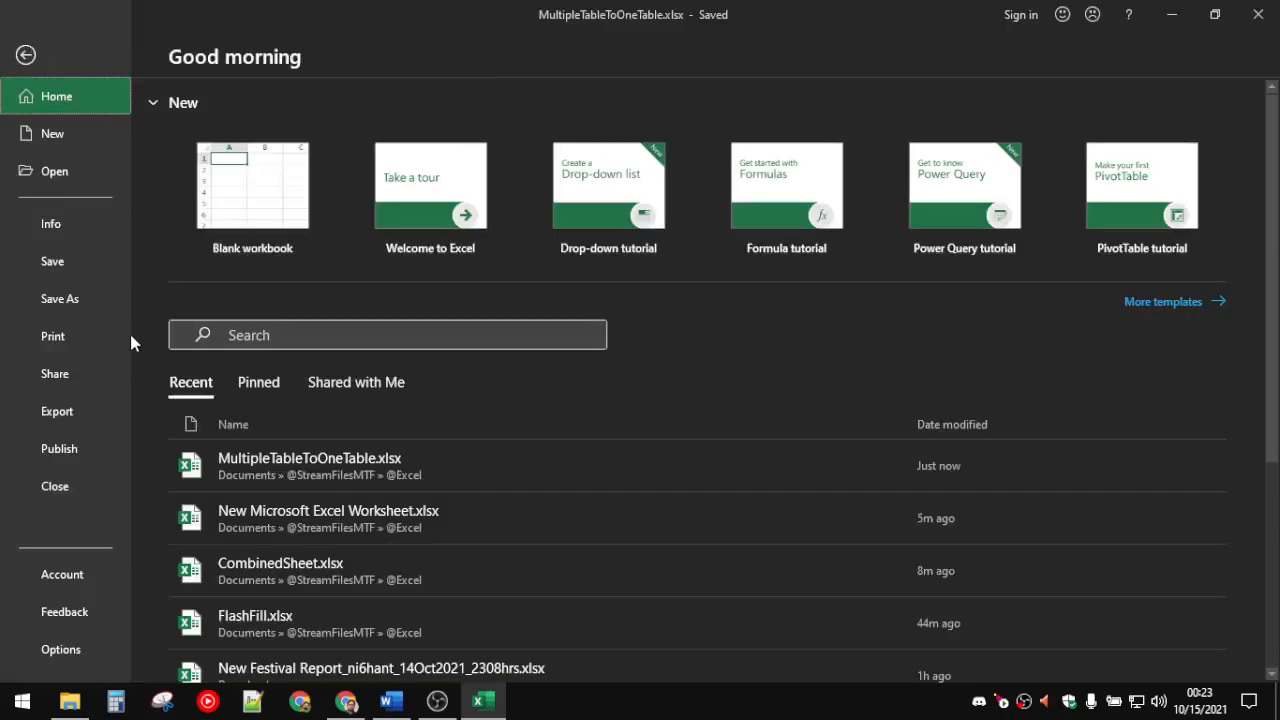
pyautogui.click(115, 300)
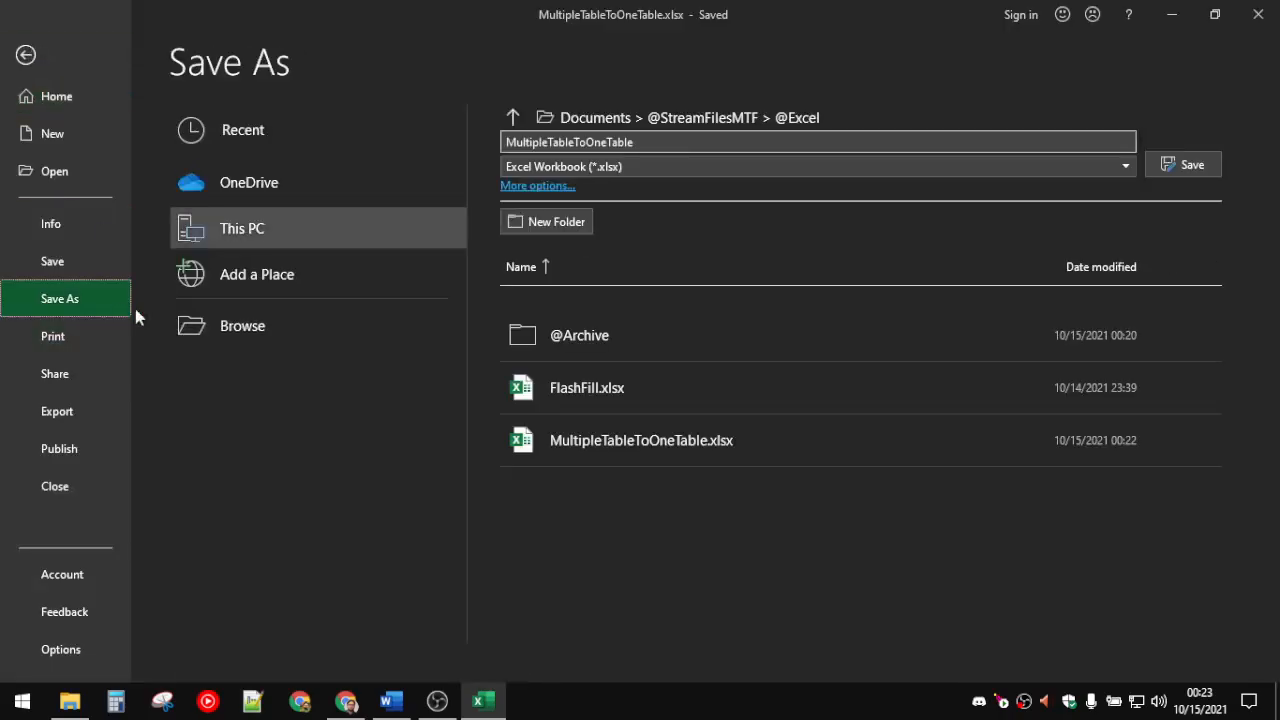
pyautogui.click(271, 332)
pyautogui.click(329, 551)
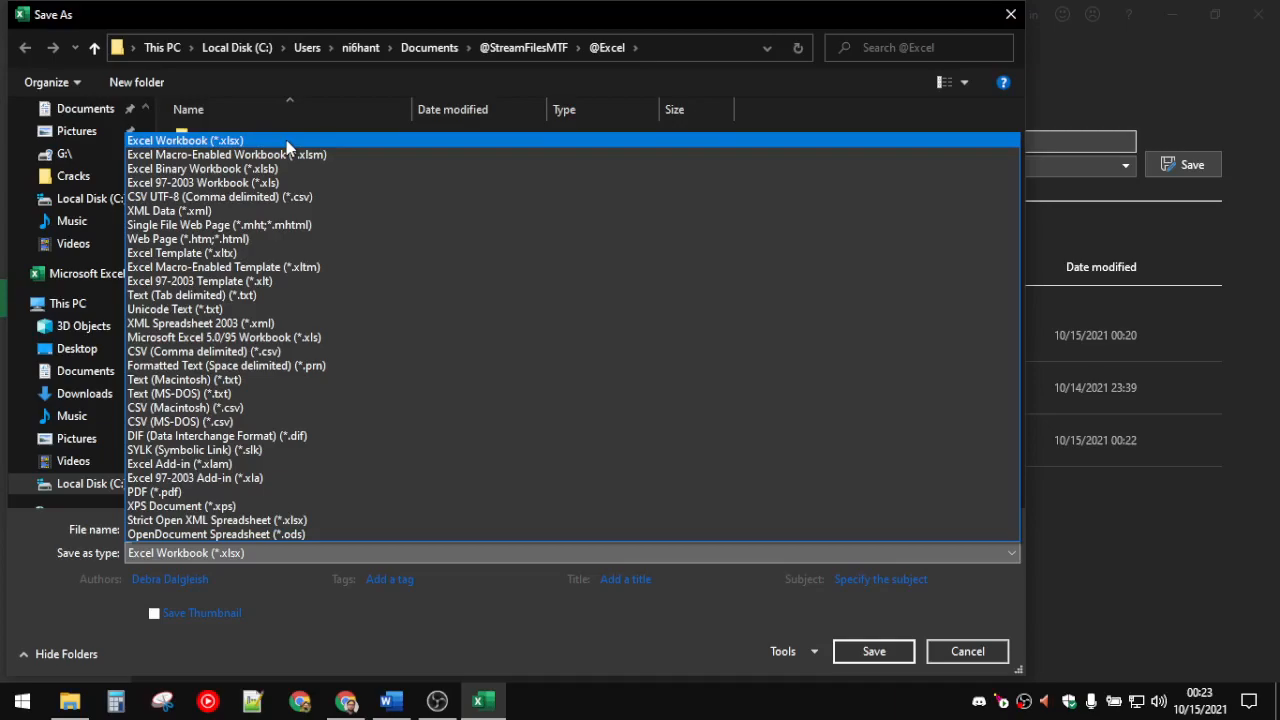
pyautogui.click(810, 134)
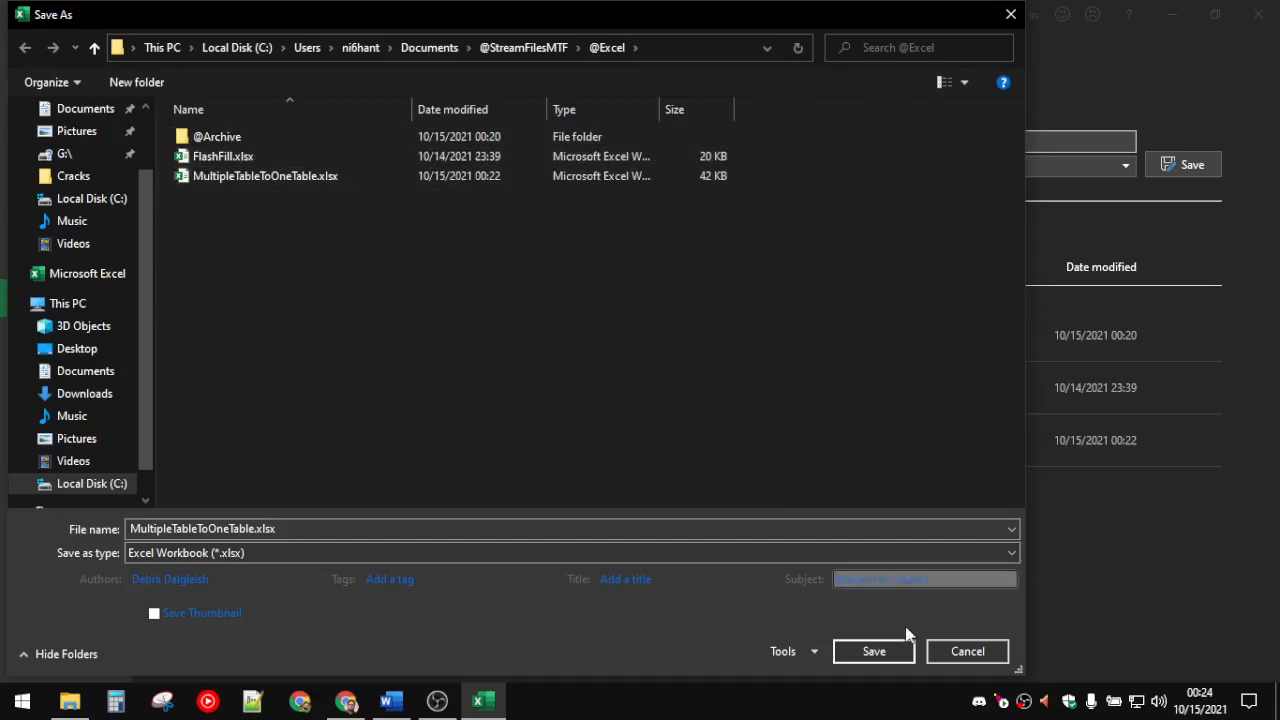
pyautogui.click(948, 652)
pyautogui.click(1258, 14)
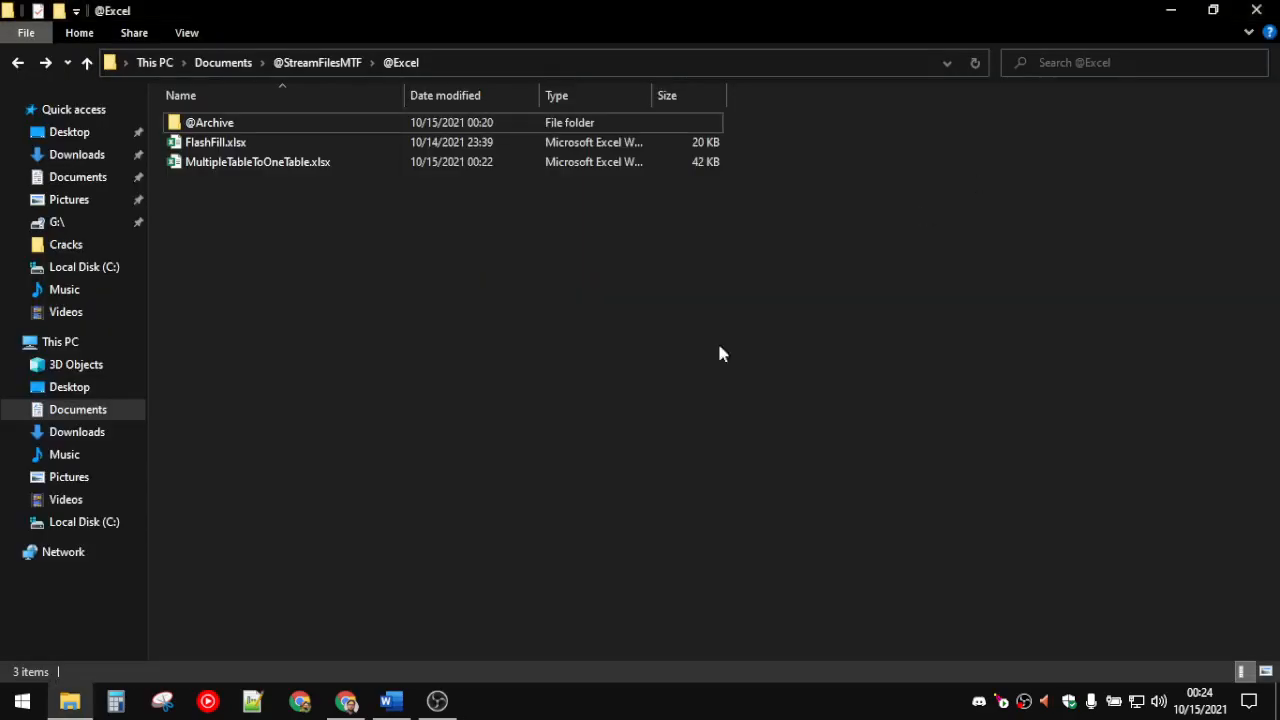
pyautogui.rightClick(391, 291)
pyautogui.click(440, 366)
pyautogui.rightClick(351, 340)
pyautogui.moveTo(509, 562)
pyautogui.click(690, 564)
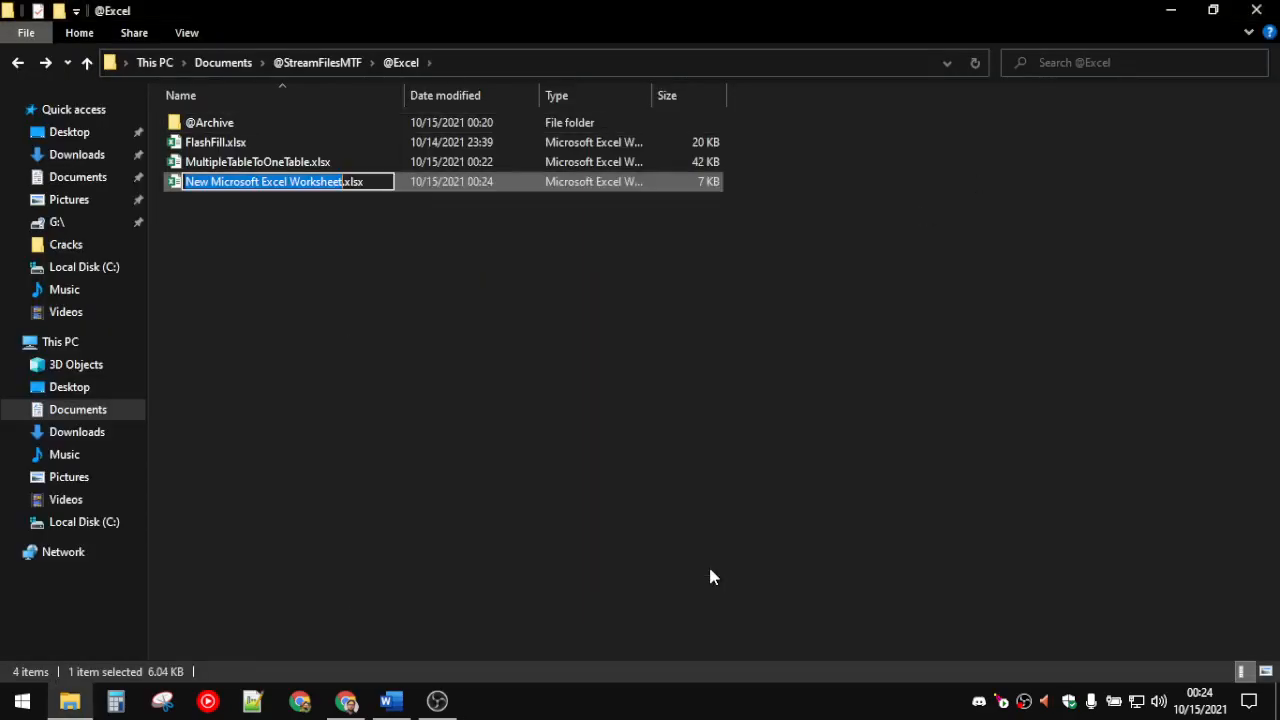
pyautogui.write('CombinedS')
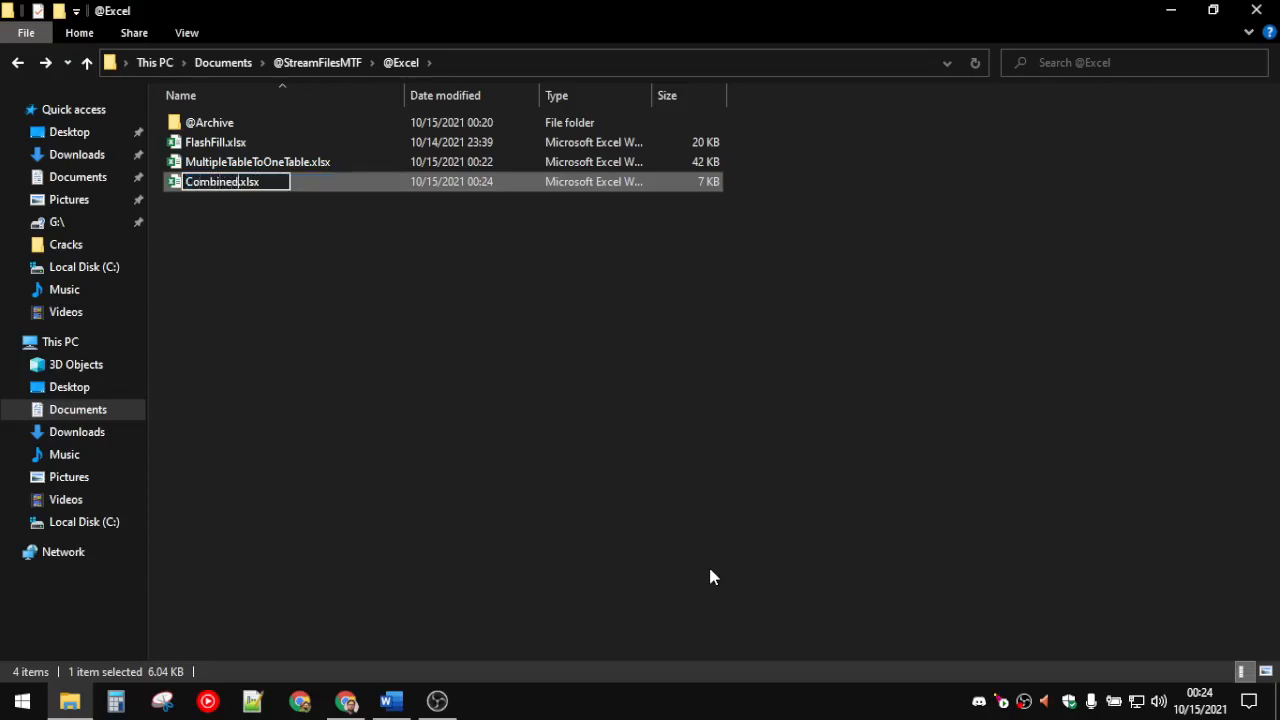
pyautogui.write('heet')
pyautogui.press('Return')
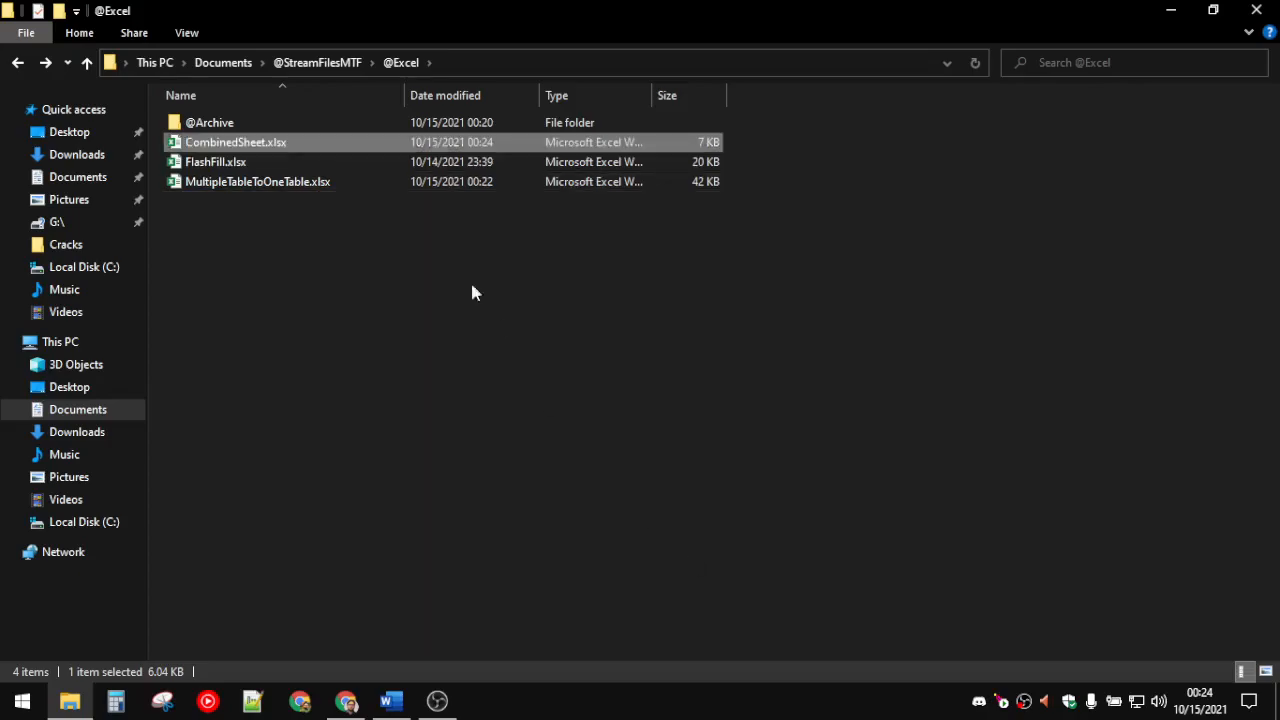
pyautogui.doubleClick(325, 142)
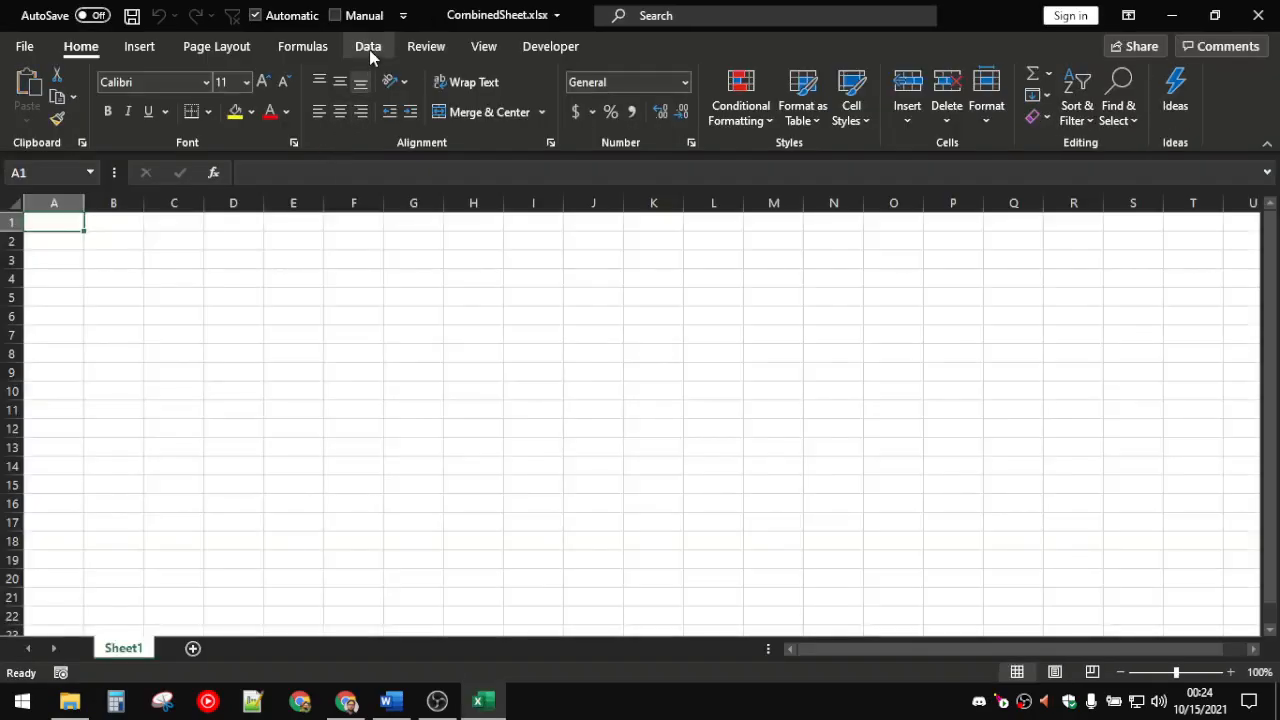
pyautogui.click(369, 47)
pyautogui.click(24, 118)
pyautogui.moveTo(106, 160)
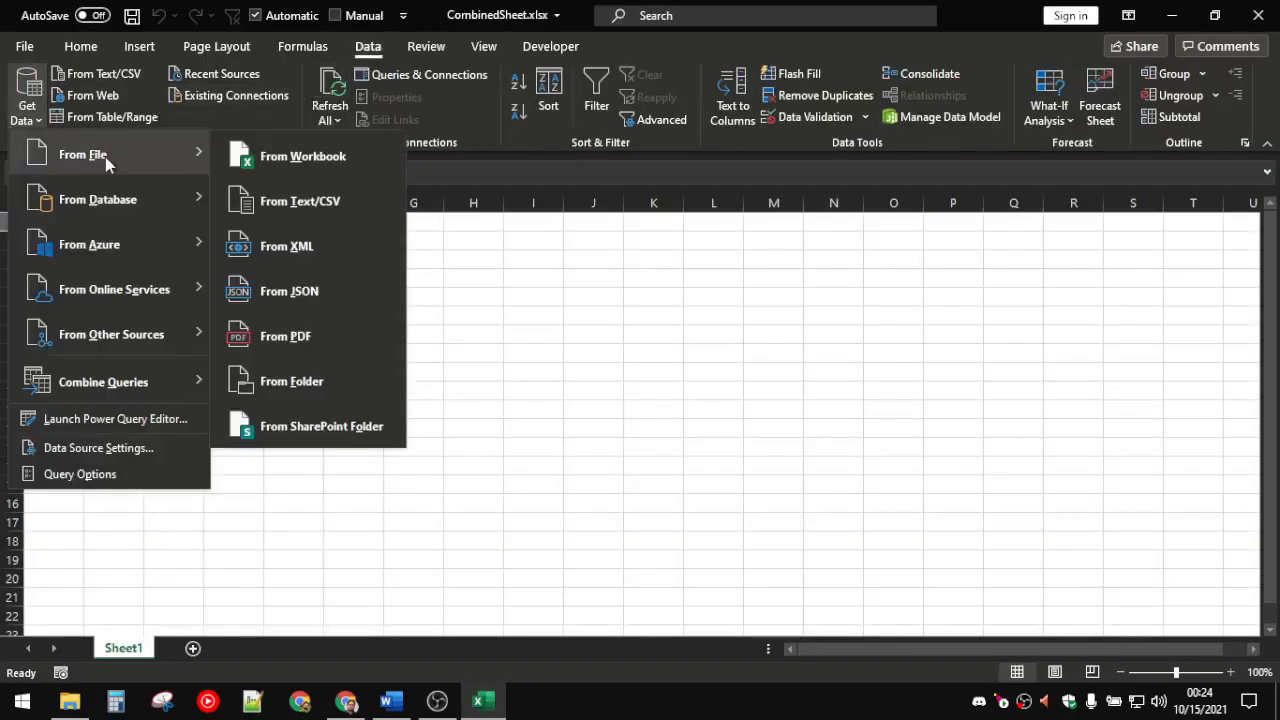
pyautogui.click(283, 160)
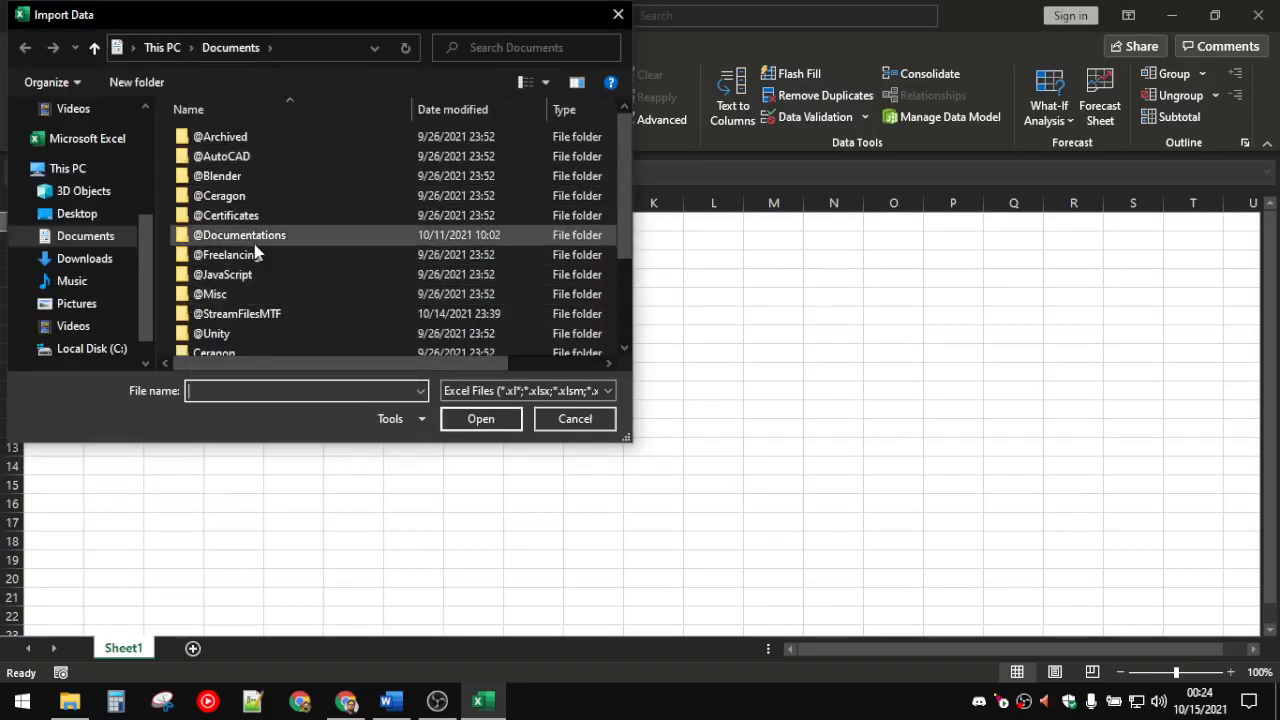
pyautogui.scroll(-1, 300, 265)
pyautogui.doubleClick(303, 270)
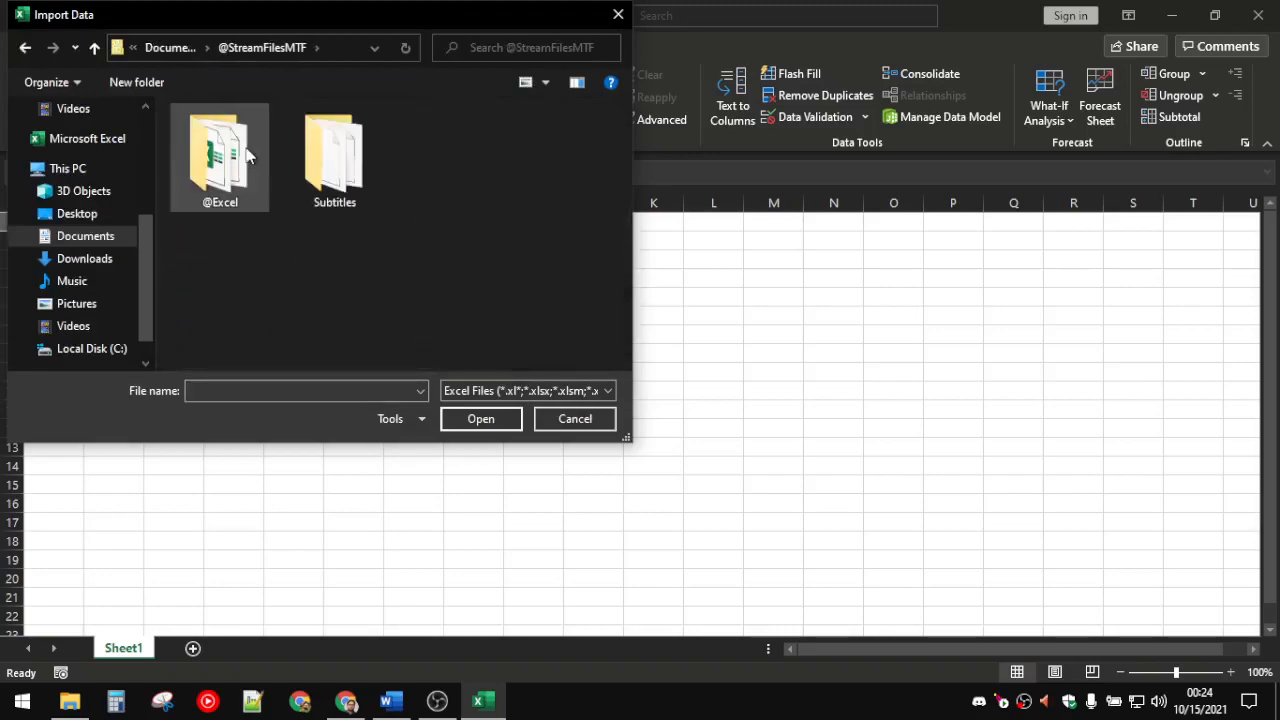
pyautogui.doubleClick(220, 160)
pyautogui.click(260, 196)
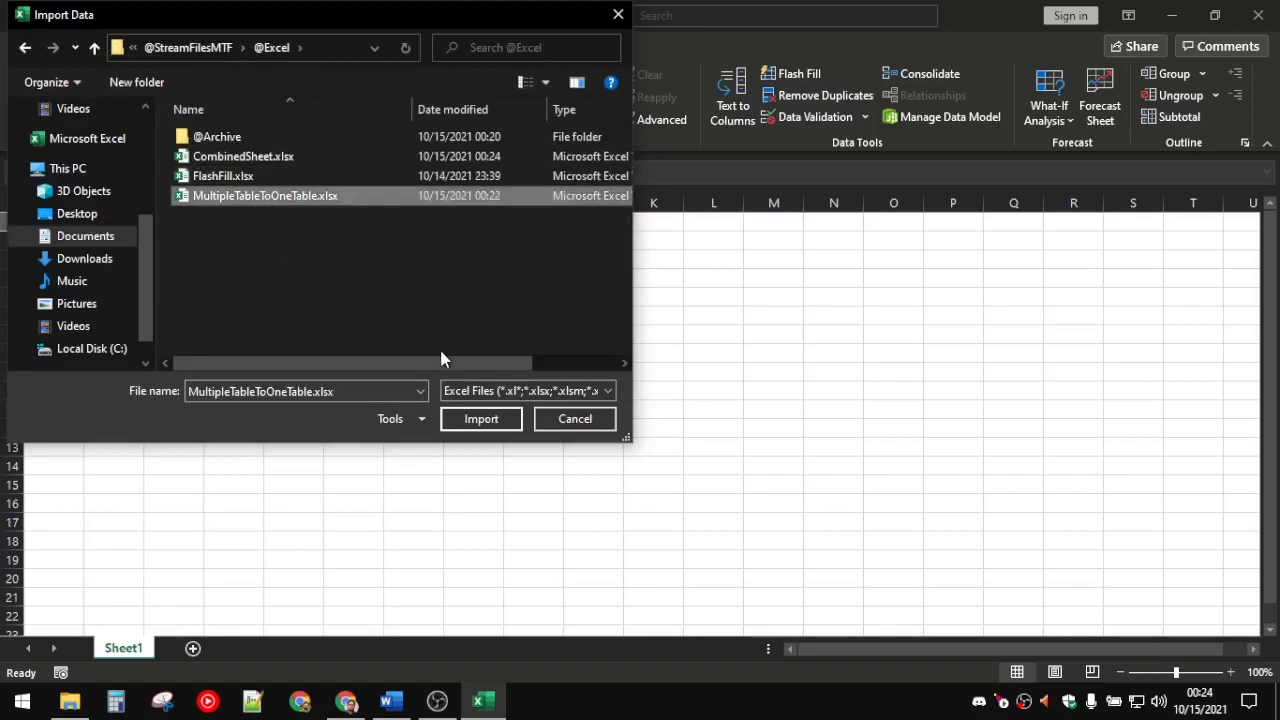
pyautogui.click(468, 419)
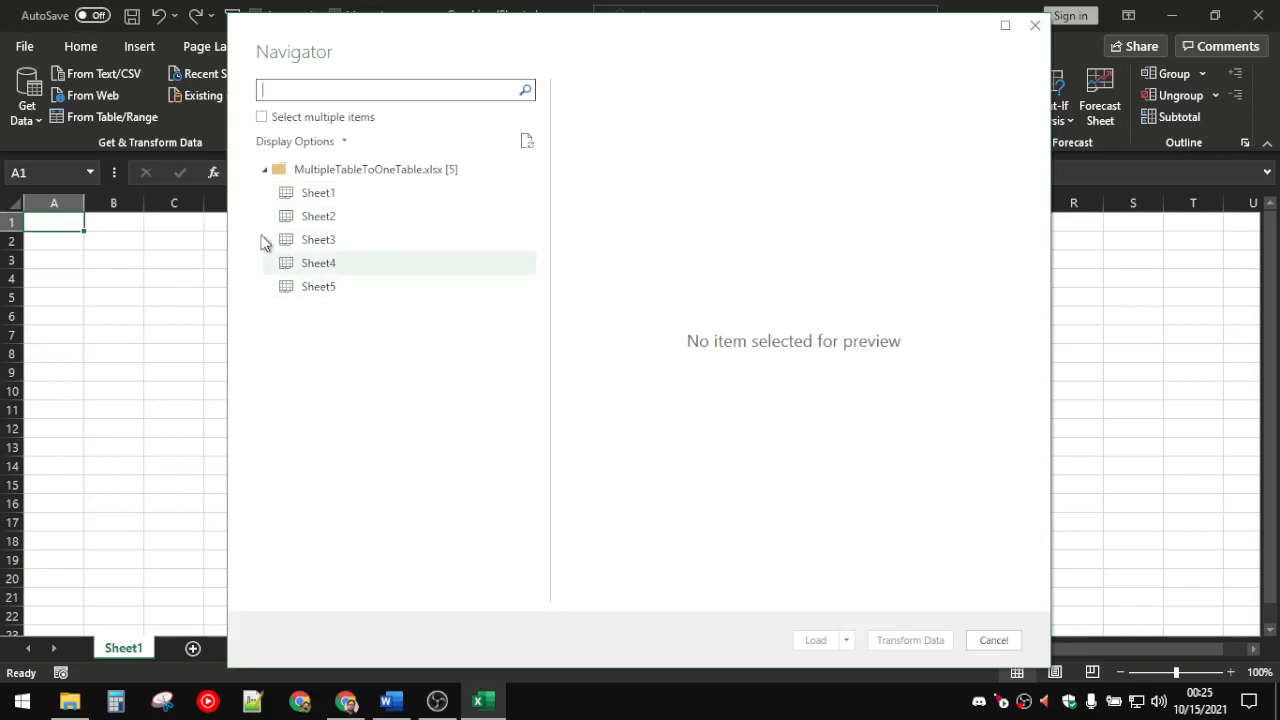
# Choose the entire MultipleTableToOneTable.xlsx workbook rather than a single sheet and open it for transformation in Power Query Editor.
pyautogui.click(282, 170)
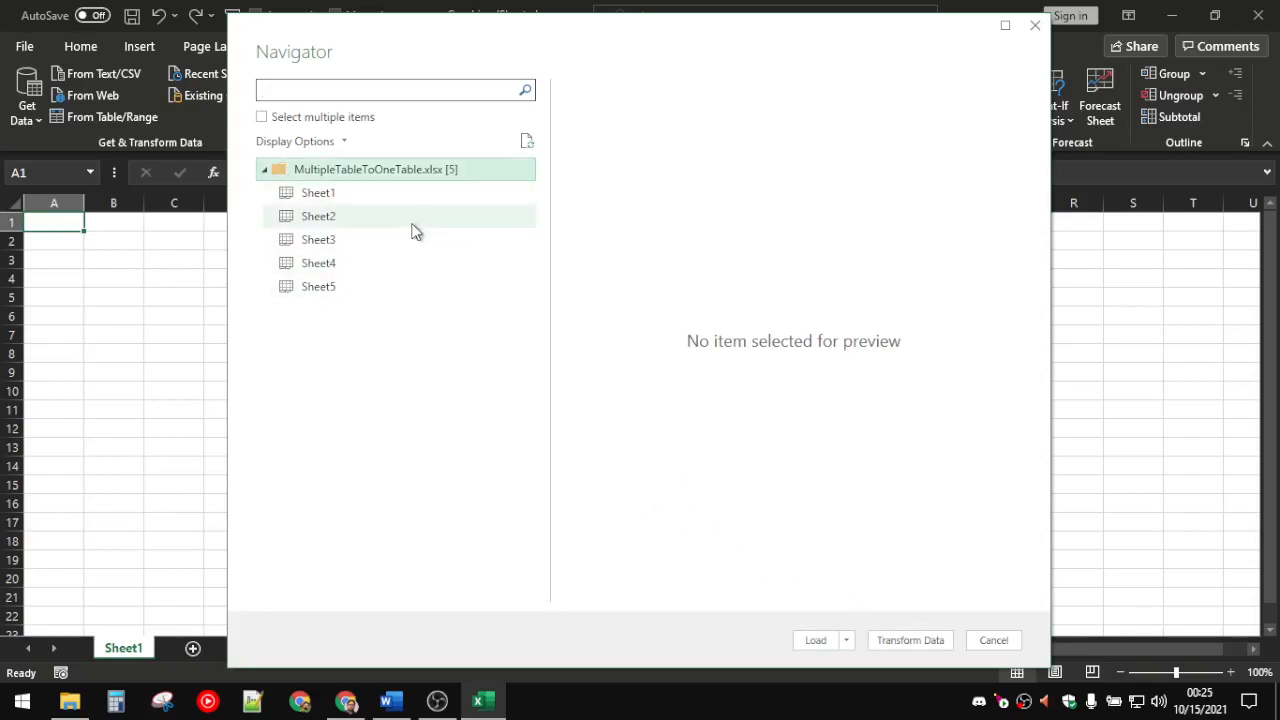
pyautogui.click(360, 185)
pyautogui.click(362, 175)
pyautogui.click(265, 170)
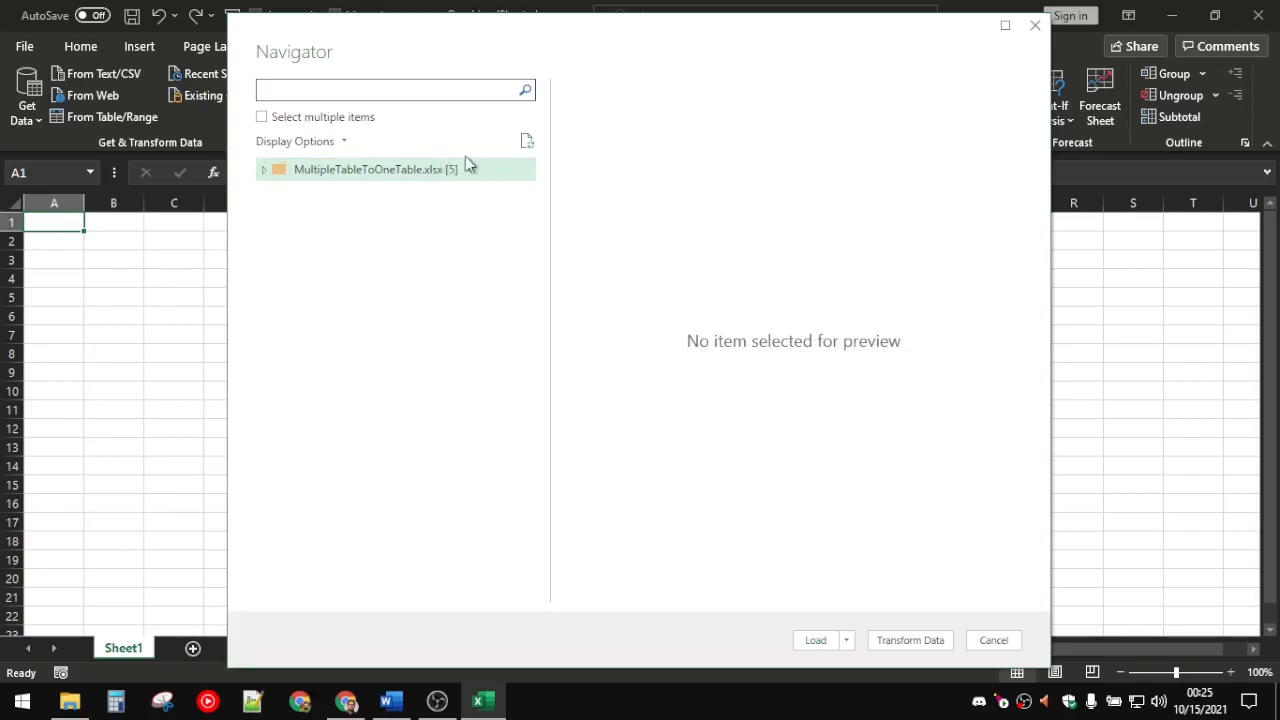
pyautogui.click(906, 640)
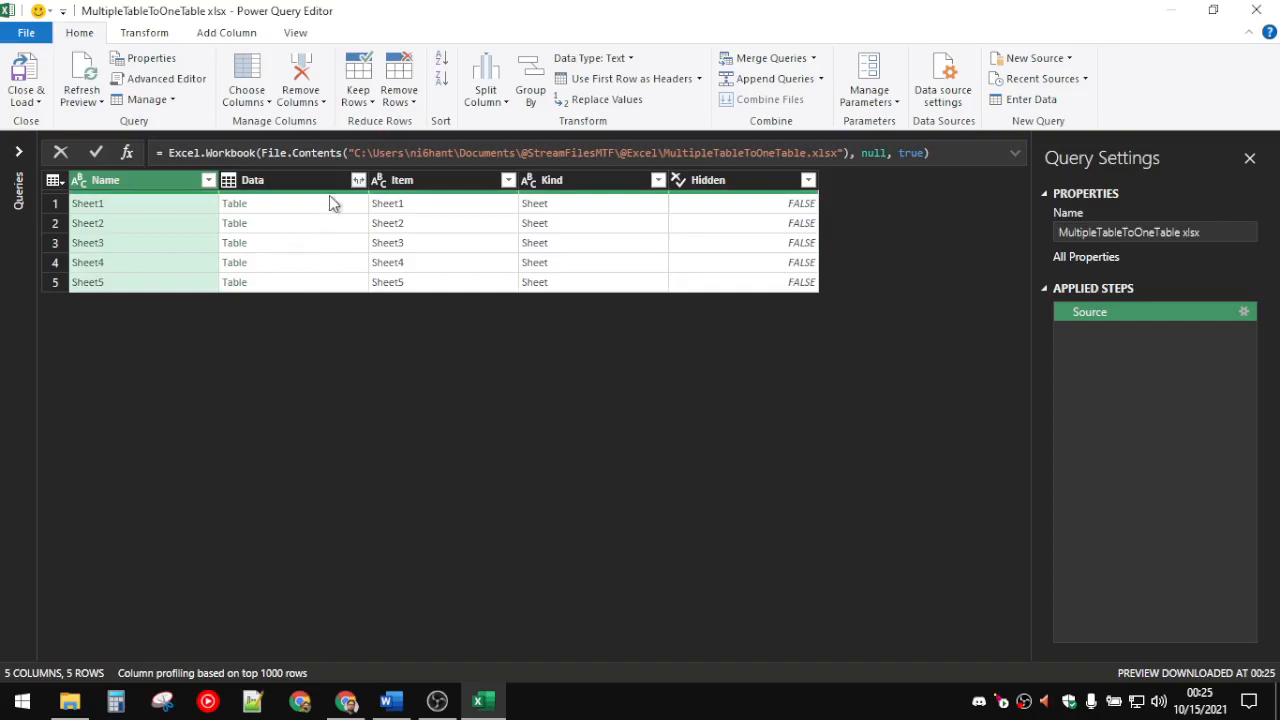
# Remove the Item, Kind and Hidden columns from the query, keeping Name and Data.
pyautogui.click(316, 190)
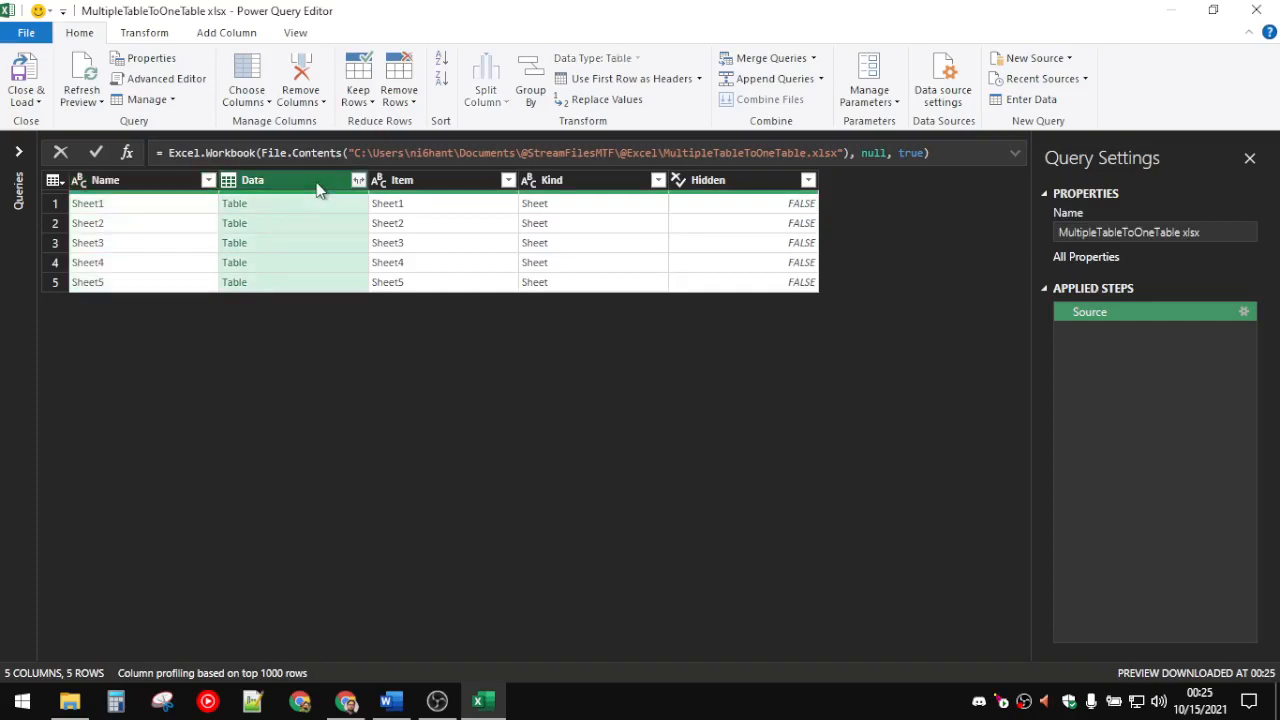
pyautogui.click(470, 188)
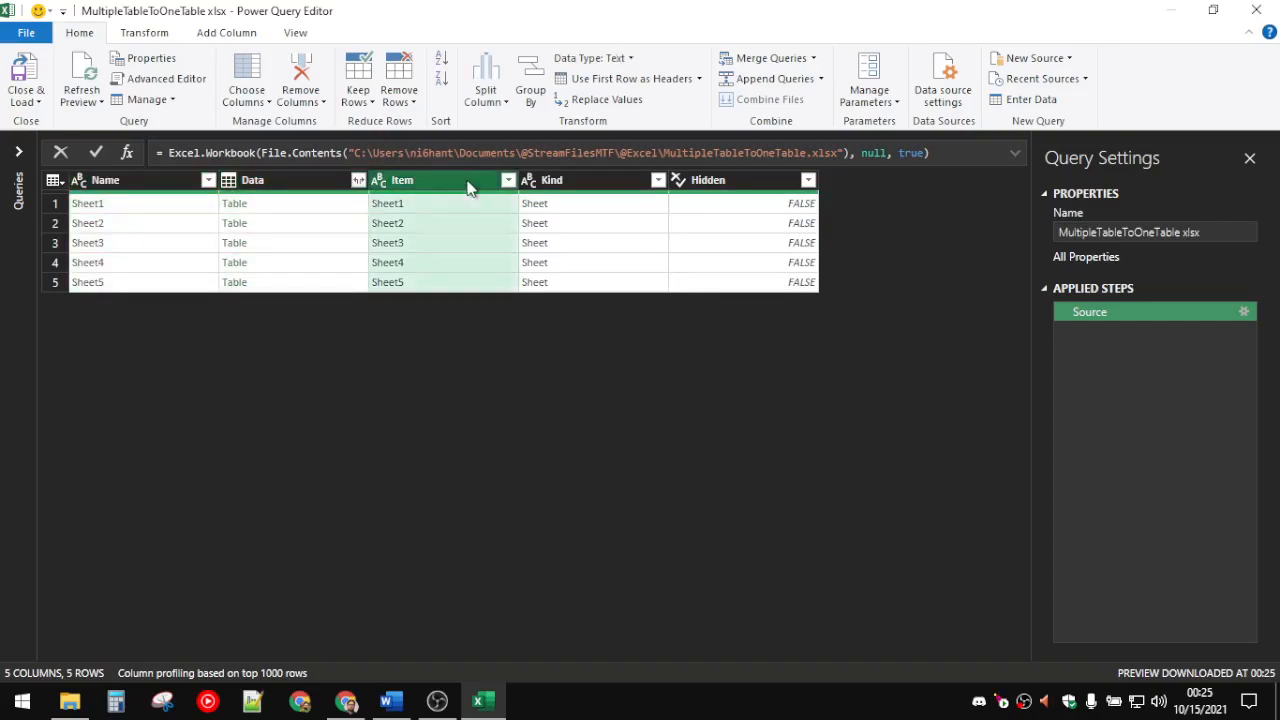
pyautogui.keyDown('shift'); pyautogui.click(556, 190); pyautogui.keyUp('shift')
pyautogui.hotkey('shift', 'Right')
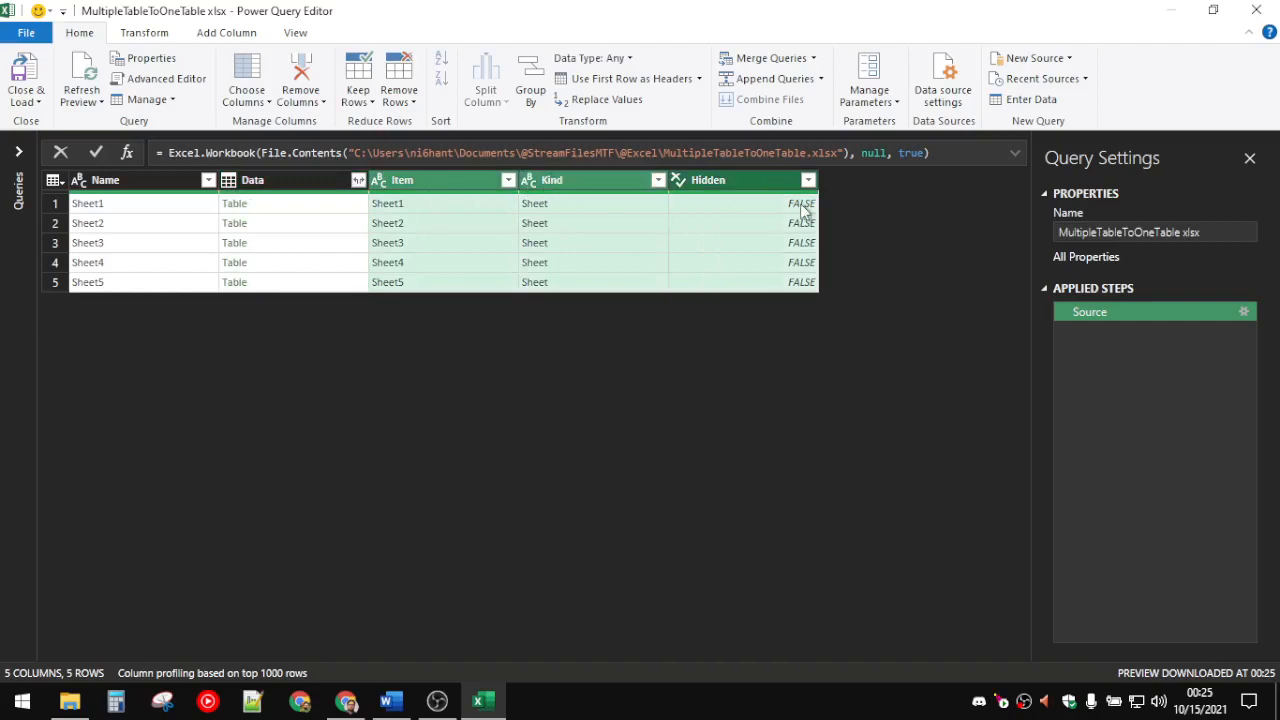
pyautogui.rightClick(470, 190)
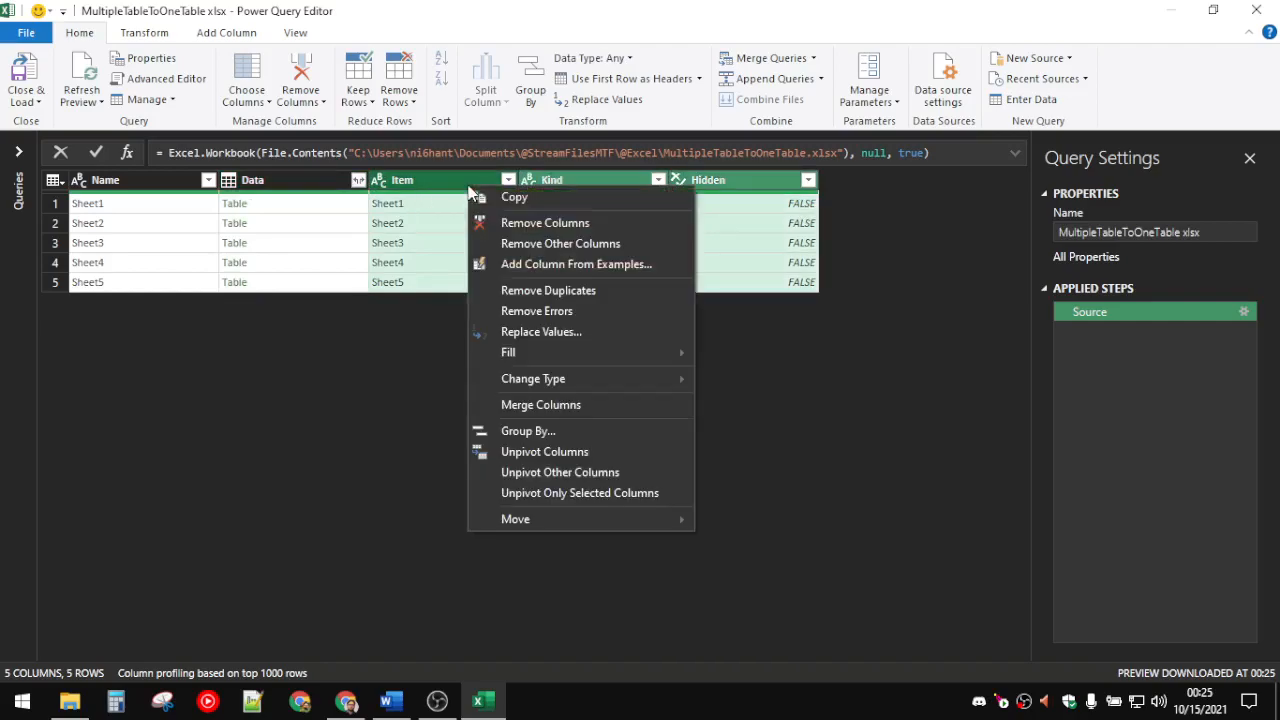
pyautogui.click(537, 222)
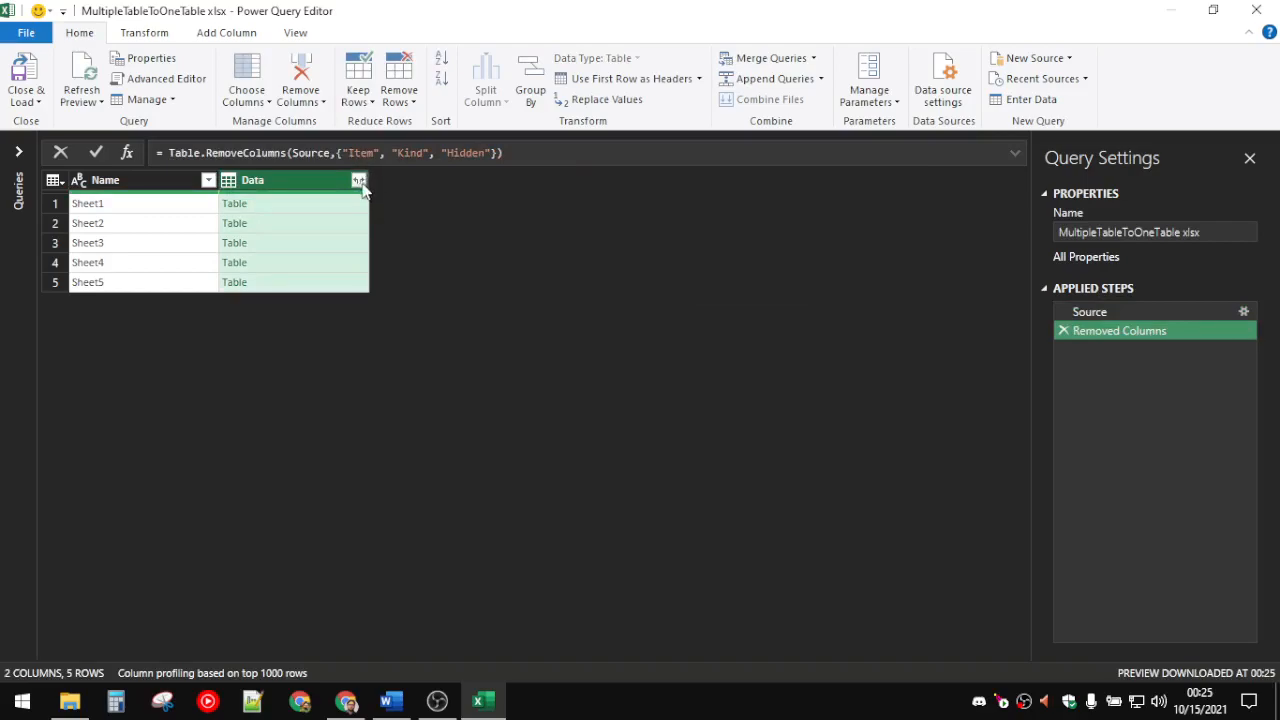
# Expand the Data column into all of its columns, keeping the original column name as prefix.
pyautogui.click(358, 181)
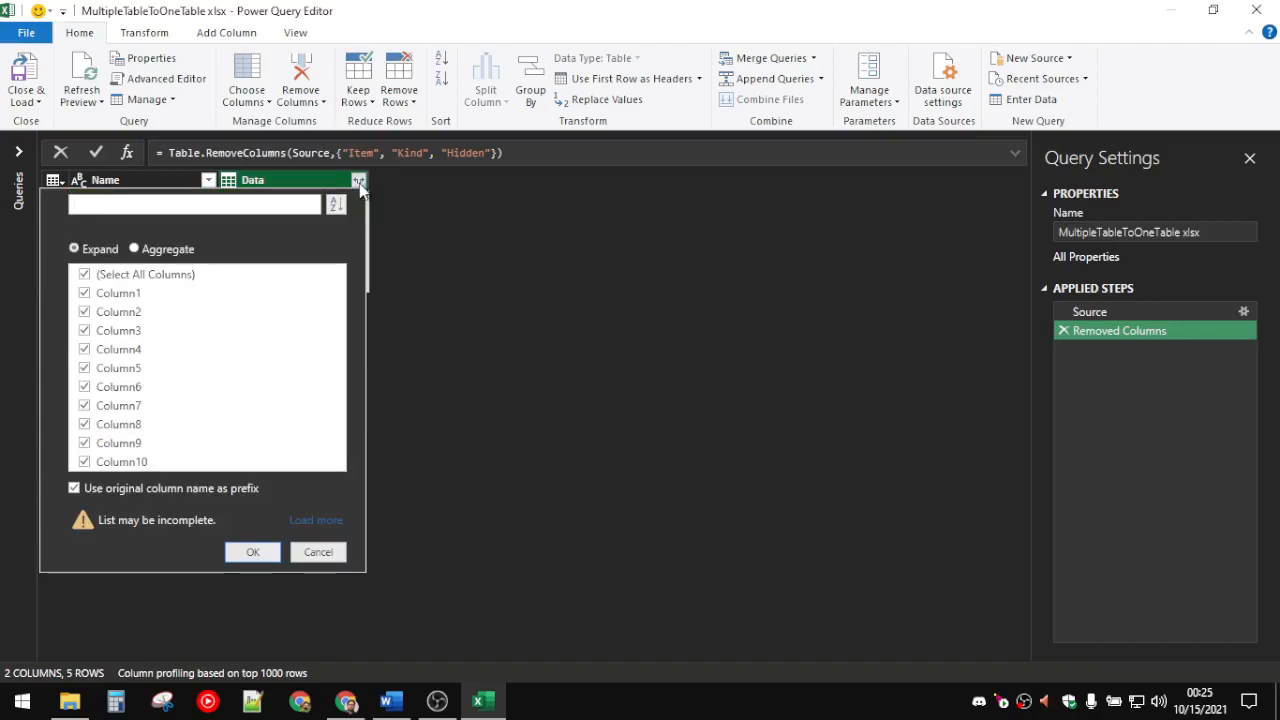
pyautogui.click(243, 552)
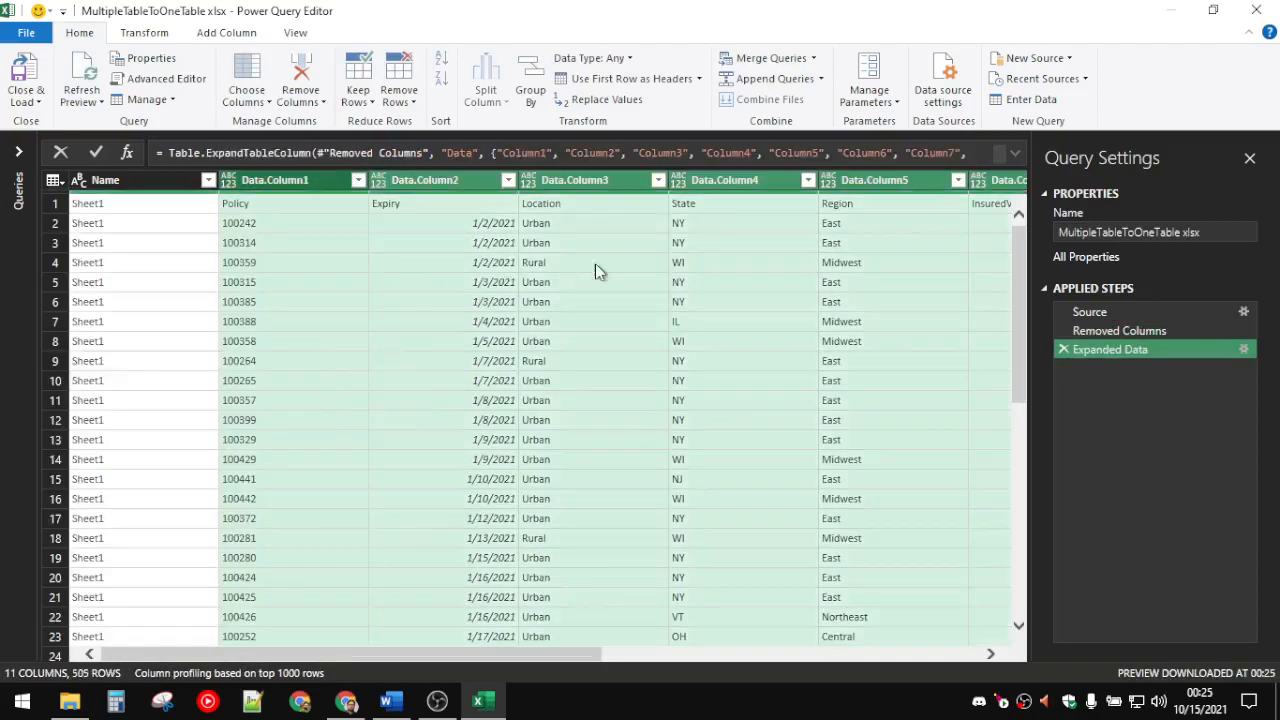
pyautogui.moveTo(512, 658); pyautogui.dragTo(430, 661)
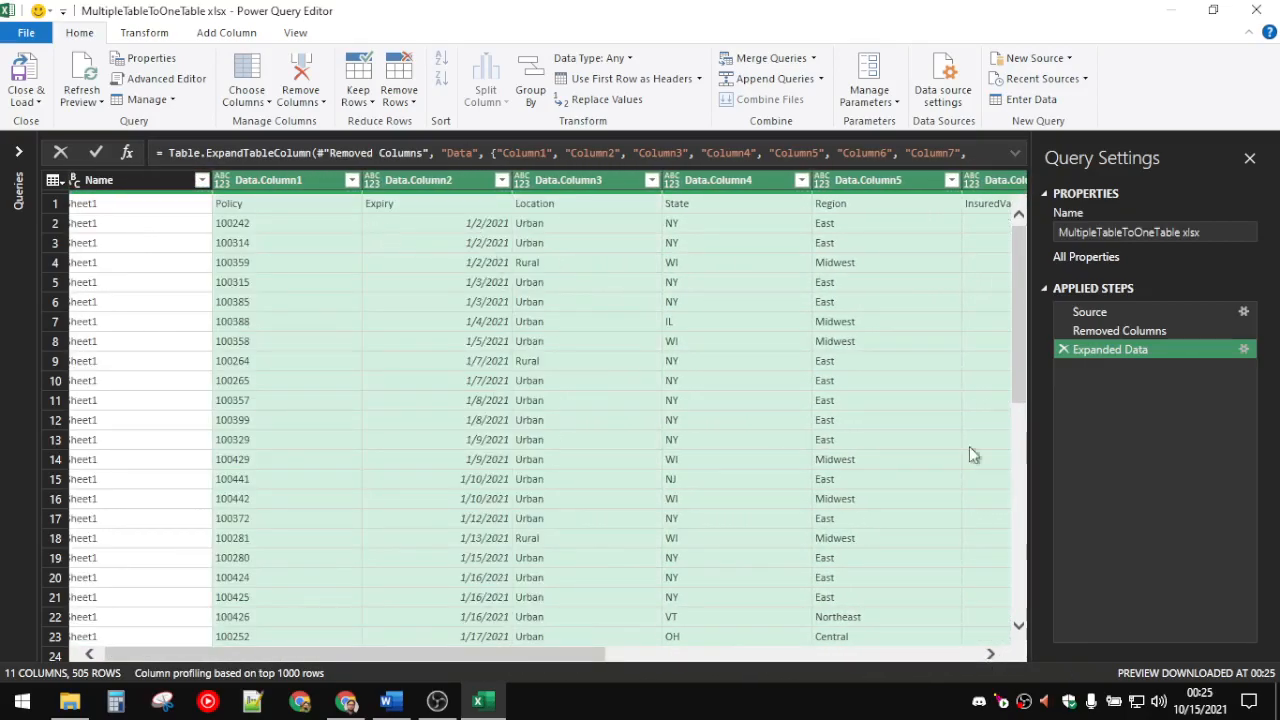
# Remove duplicate rows based on the expanded Data columns to drop the repeated header rows.
pyautogui.click(399, 95)
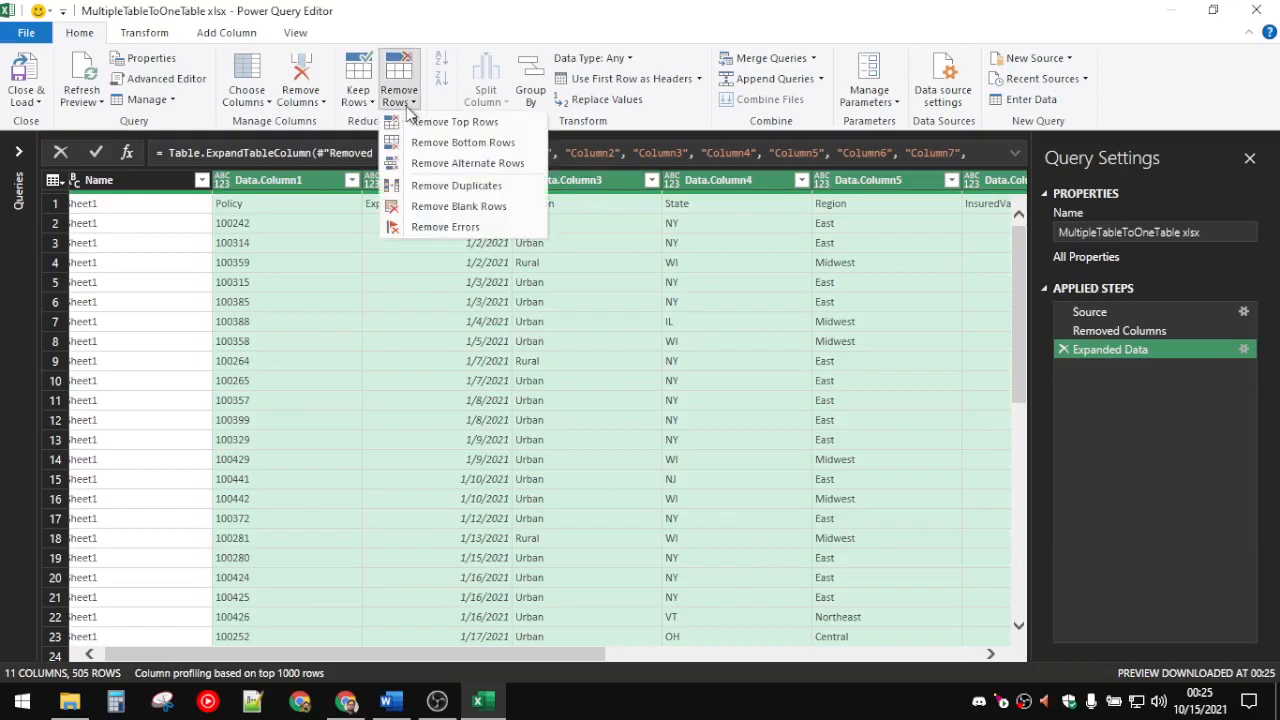
pyautogui.click(455, 185)
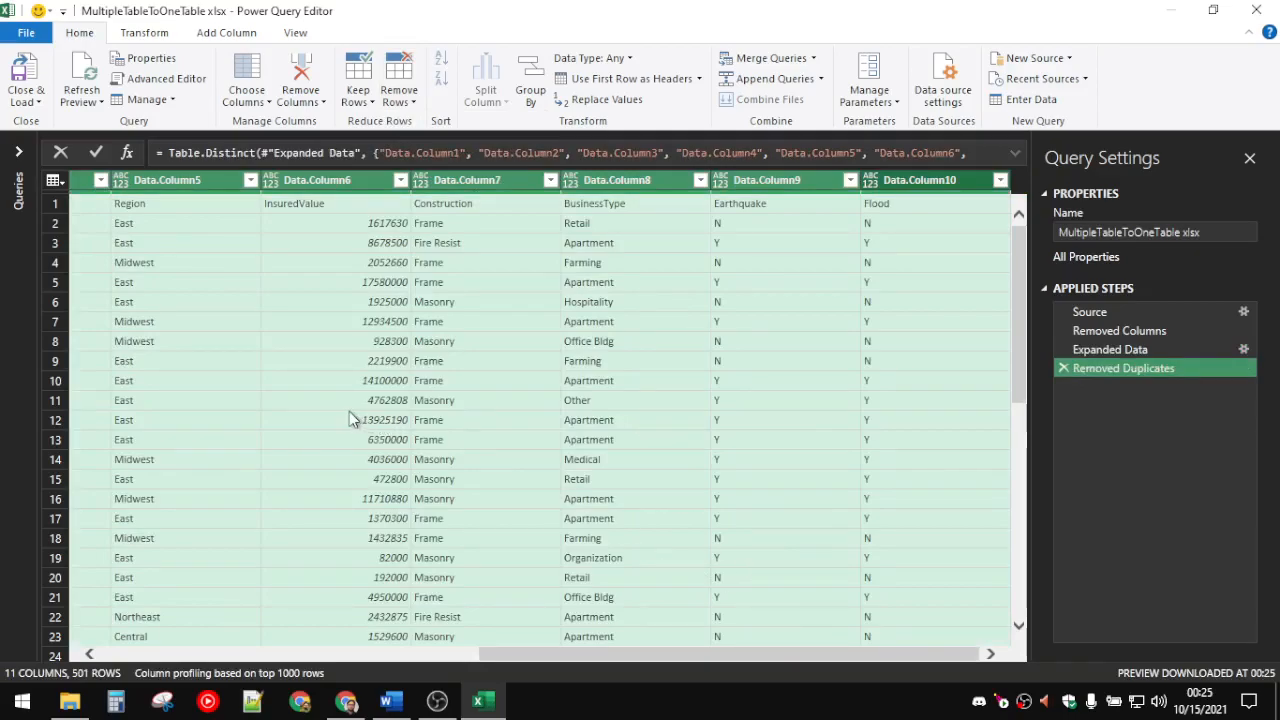
pyautogui.moveTo(701, 652); pyautogui.dragTo(520, 652)
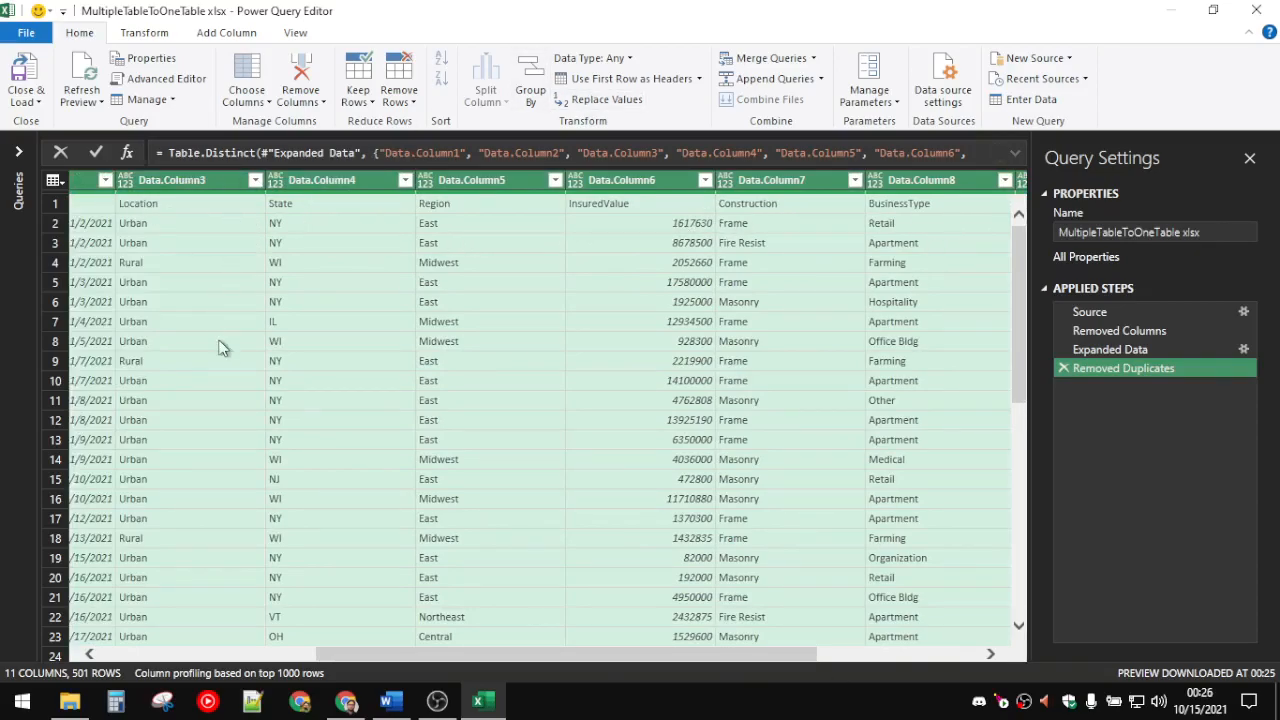
pyautogui.moveTo(358, 642); pyautogui.dragTo(132, 622)
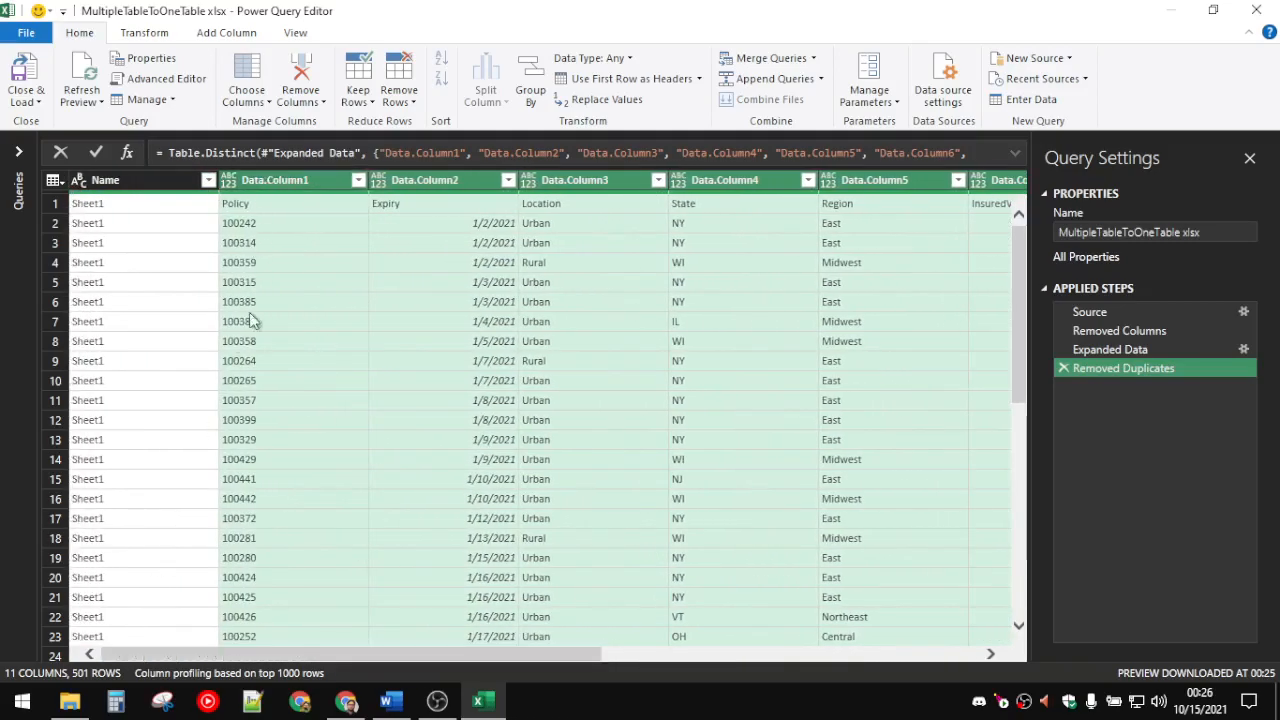
# Use the first row as headers and rename the first column, which holds the sheet names, as NameOfSheet.
pyautogui.scroll(-20, 285, 530)
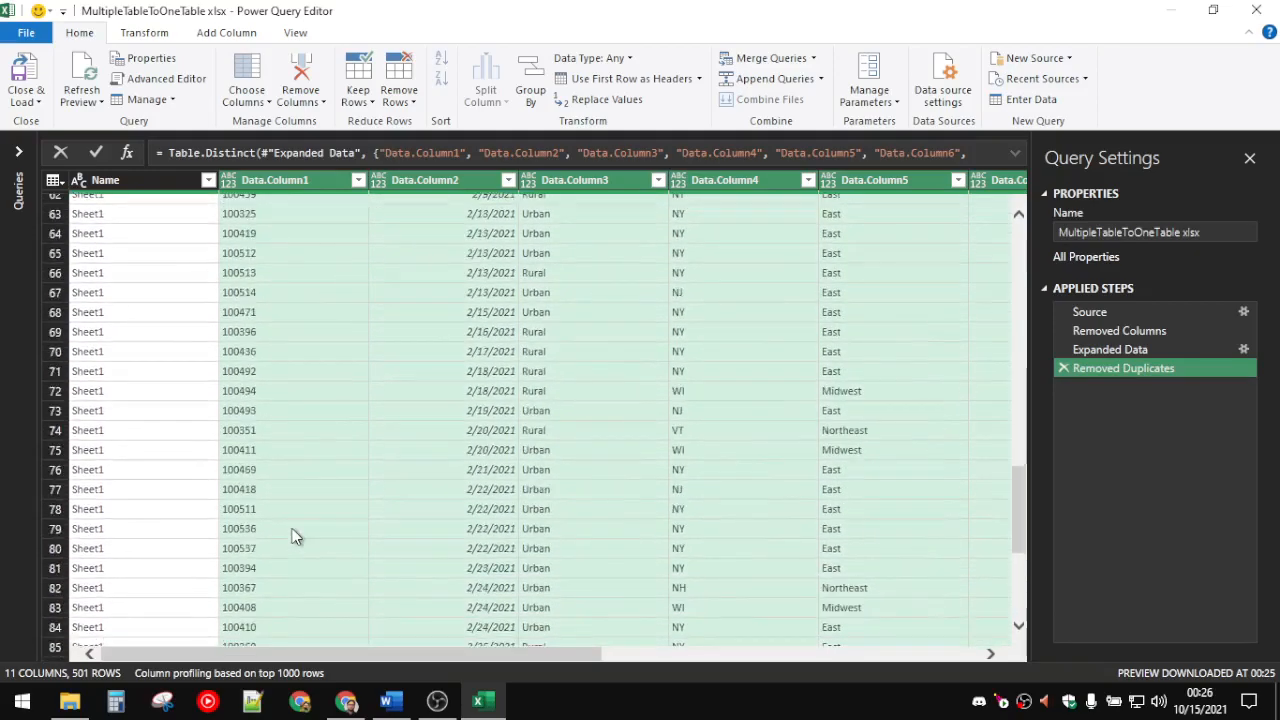
pyautogui.scroll(-20, 292, 530)
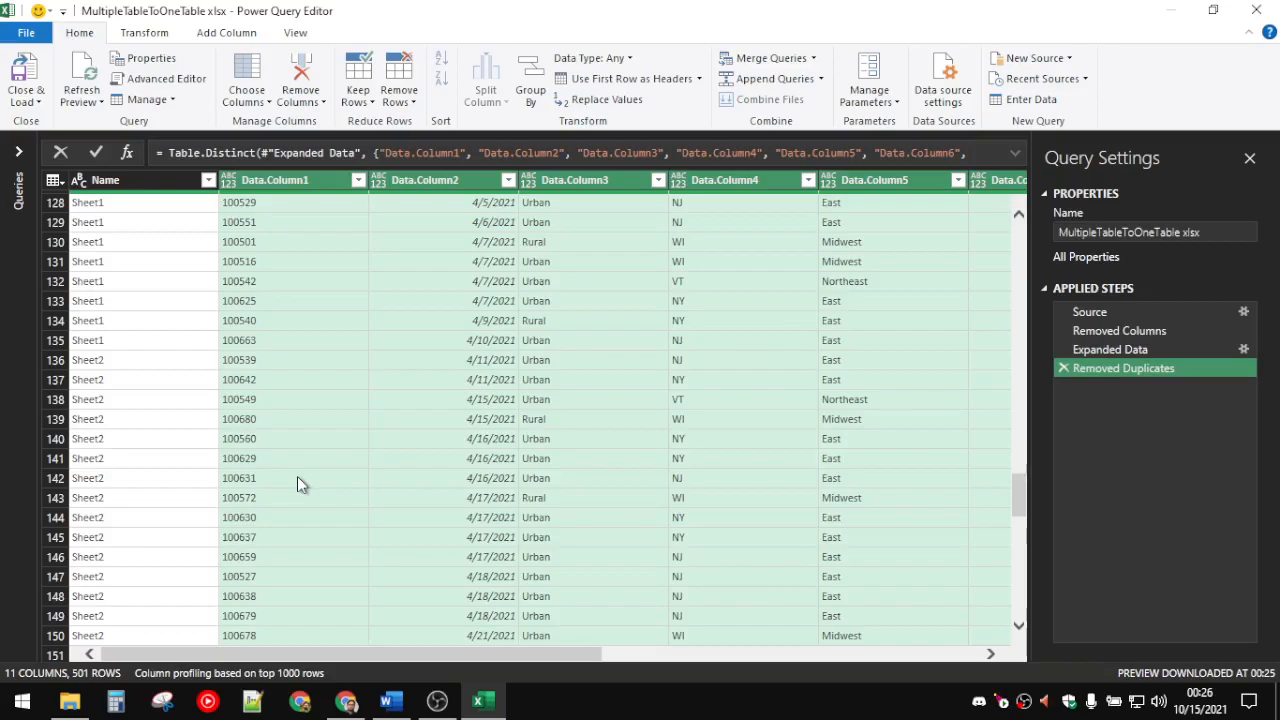
pyautogui.scroll(20, 251, 431)
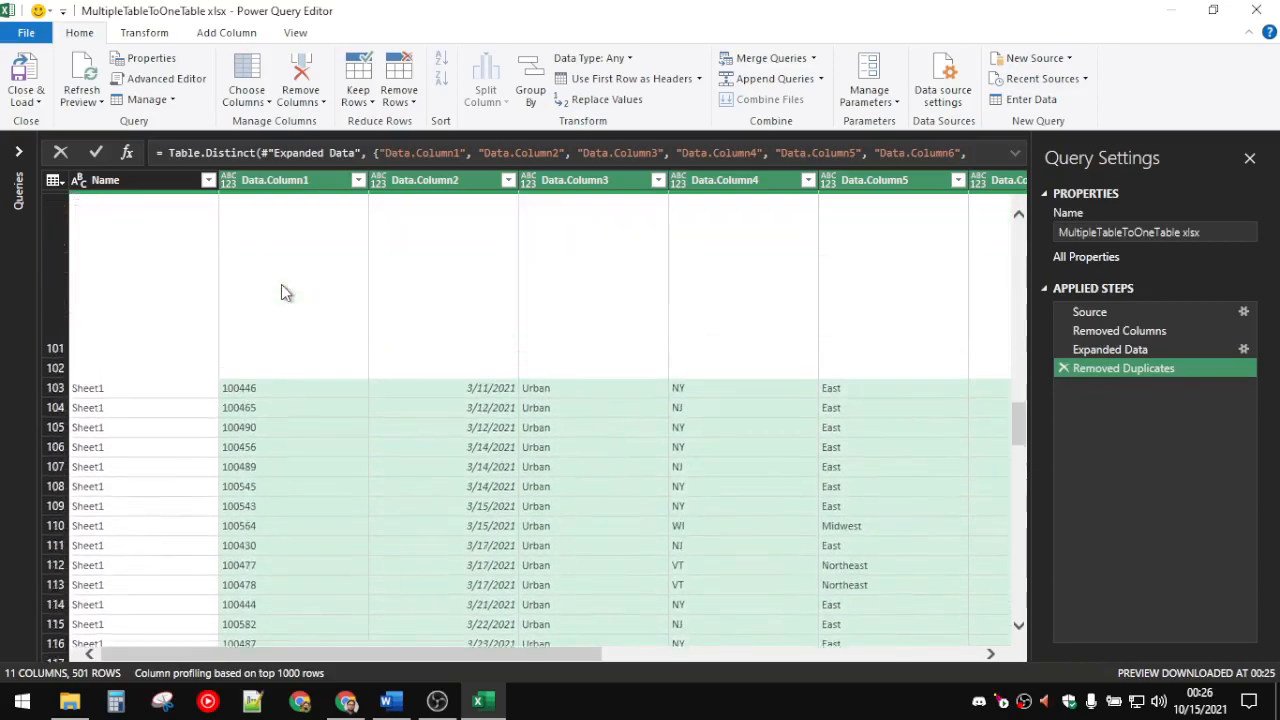
pyautogui.scroll(5, 281, 290)
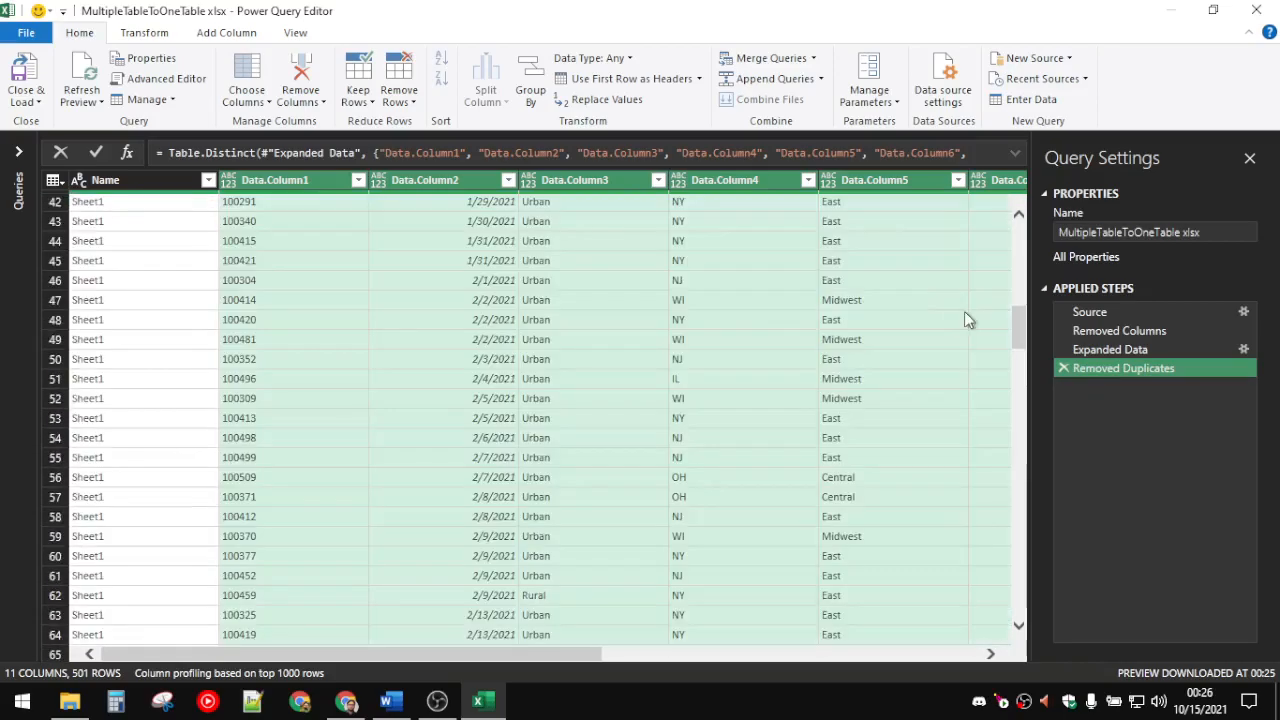
pyautogui.click(597, 80)
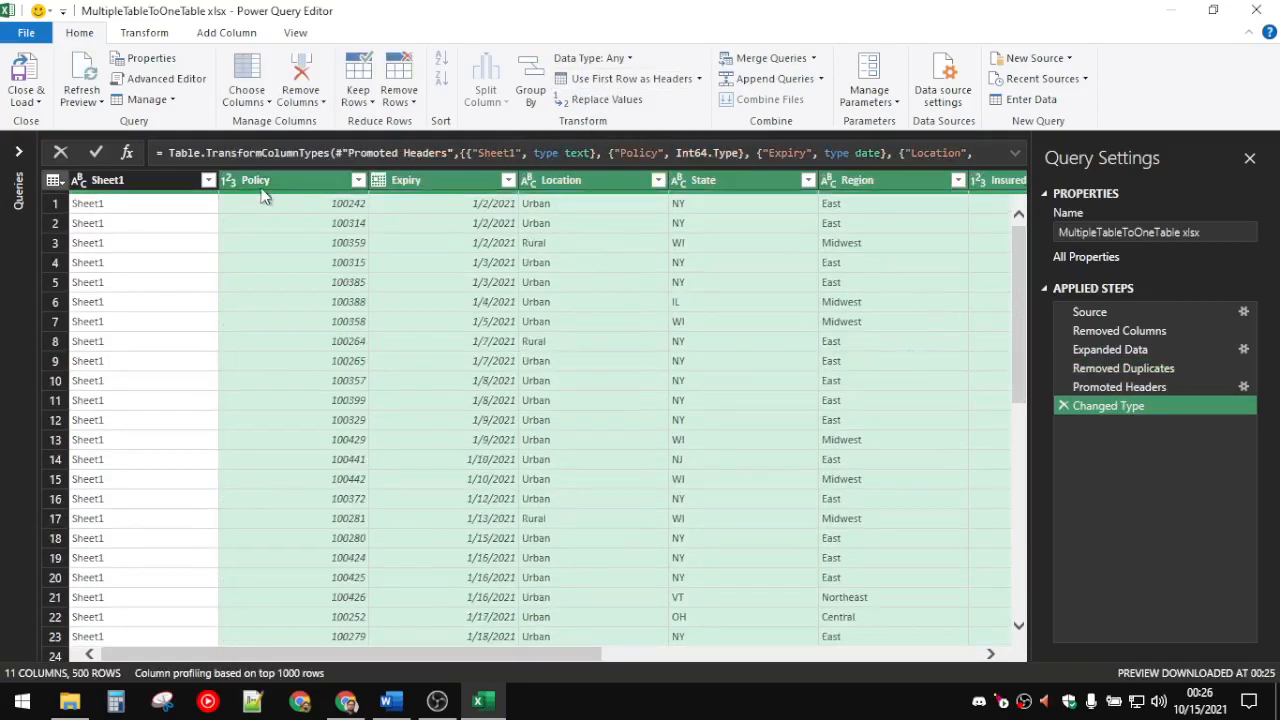
pyautogui.doubleClick(147, 180)
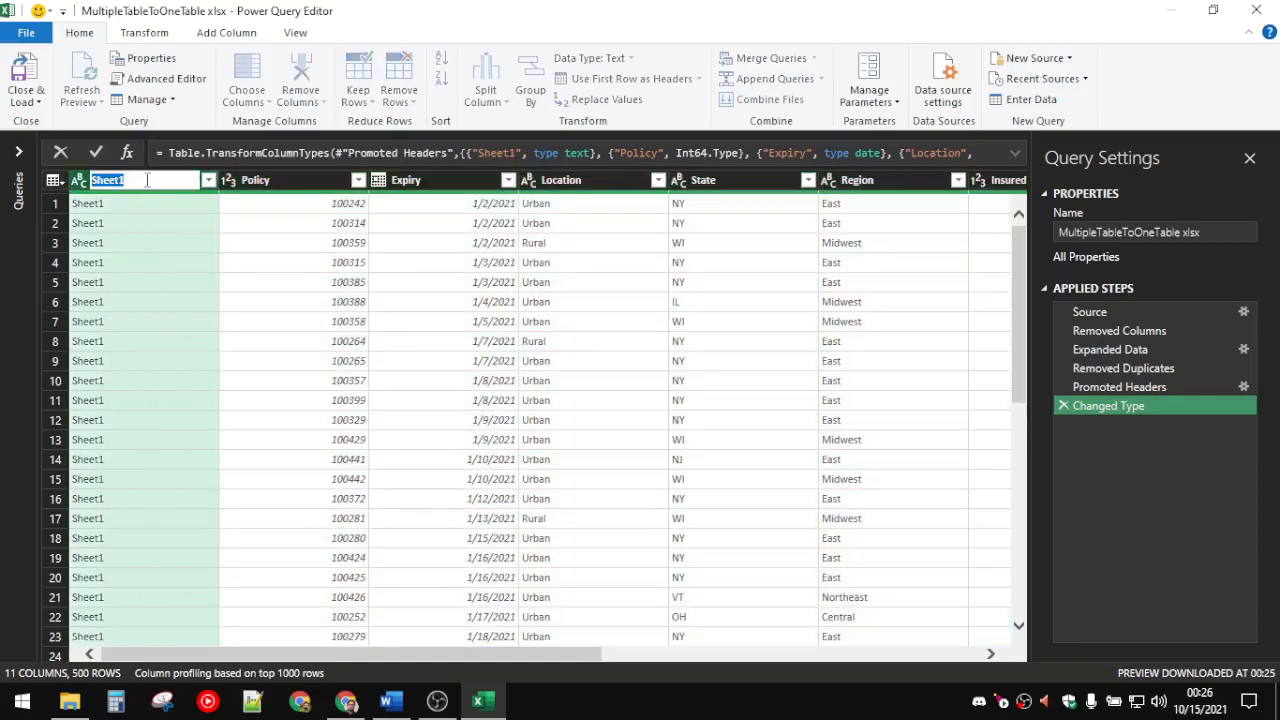
pyautogui.write('NameOf')
# Close and load the query into the workbook and check which sheets the NameOfSheet column's filter lists.
pyautogui.click(24, 80)
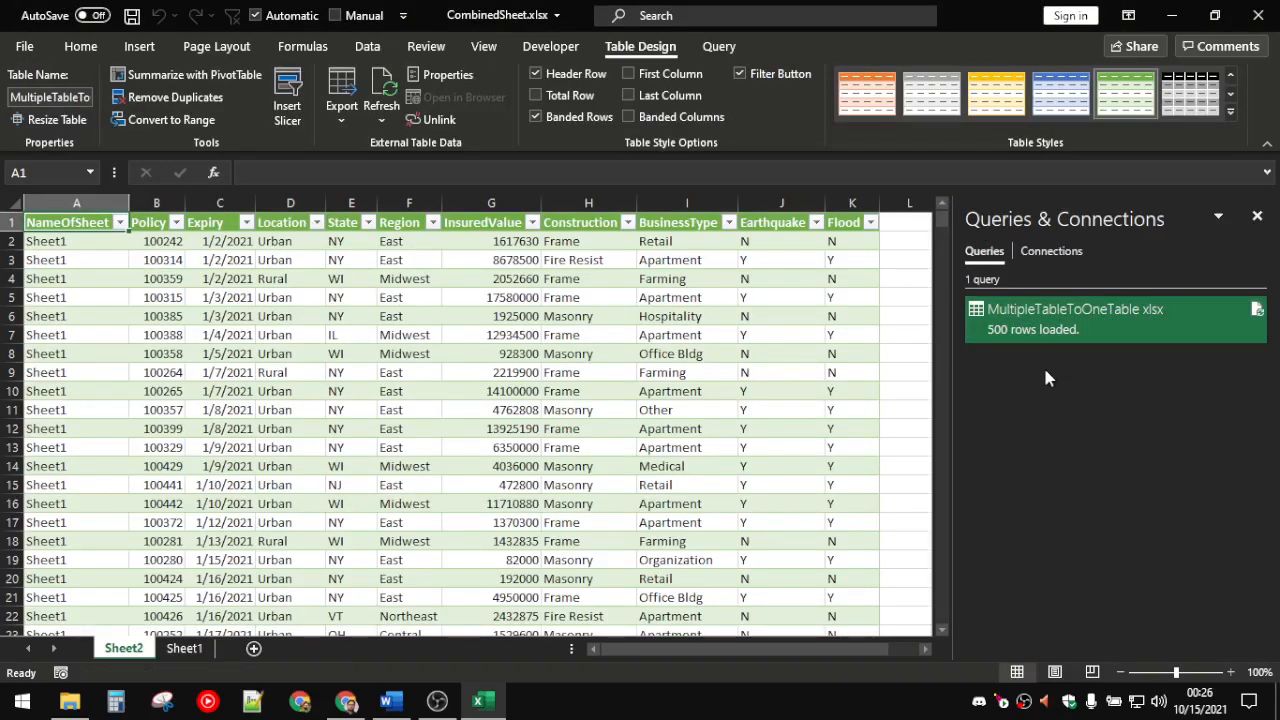
pyautogui.click(121, 222)
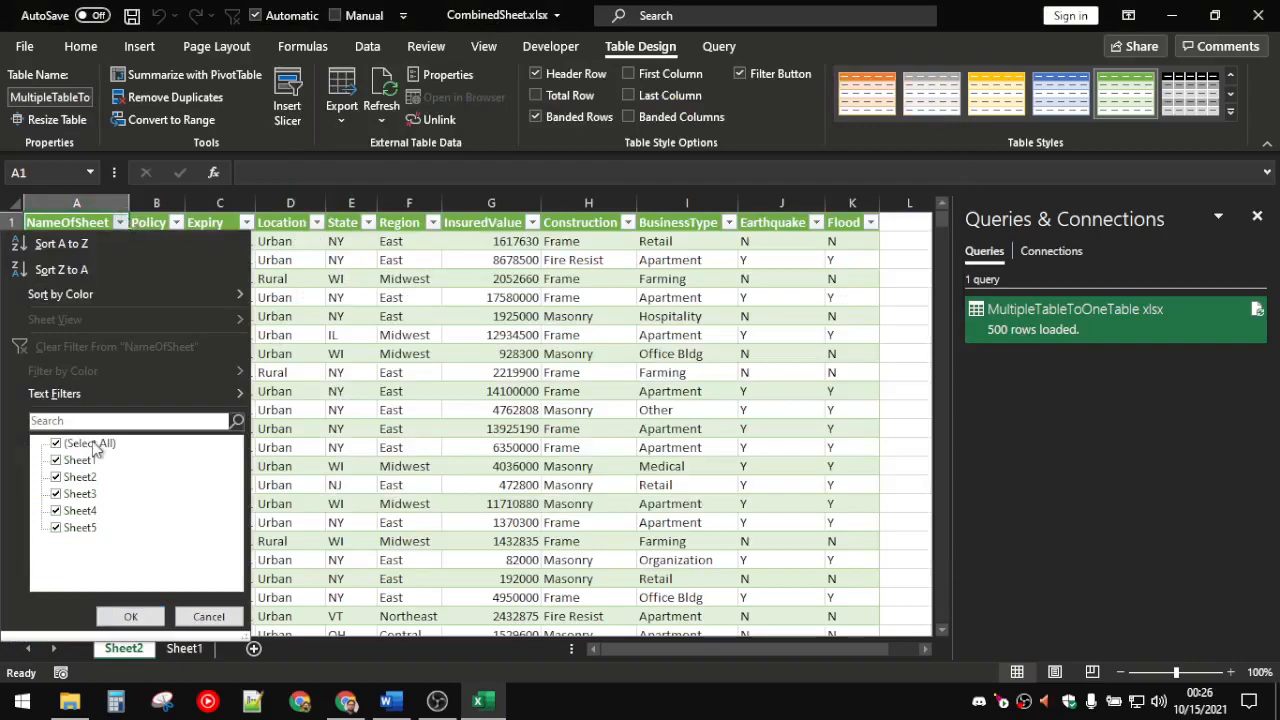
pyautogui.click(208, 616)
# Create a PivotTable from the entire loaded table on a new worksheet.
pyautogui.hotkey('ctrl', 'shift', 'End')
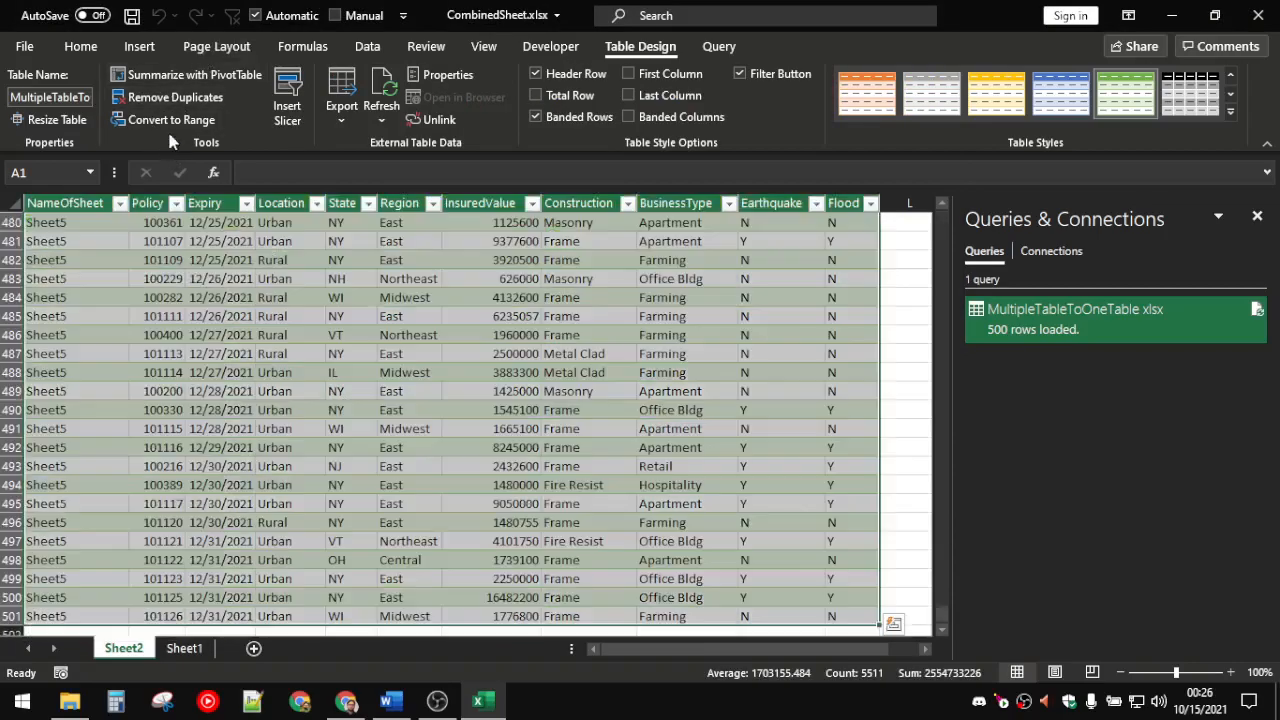
pyautogui.click(139, 46)
pyautogui.click(34, 95)
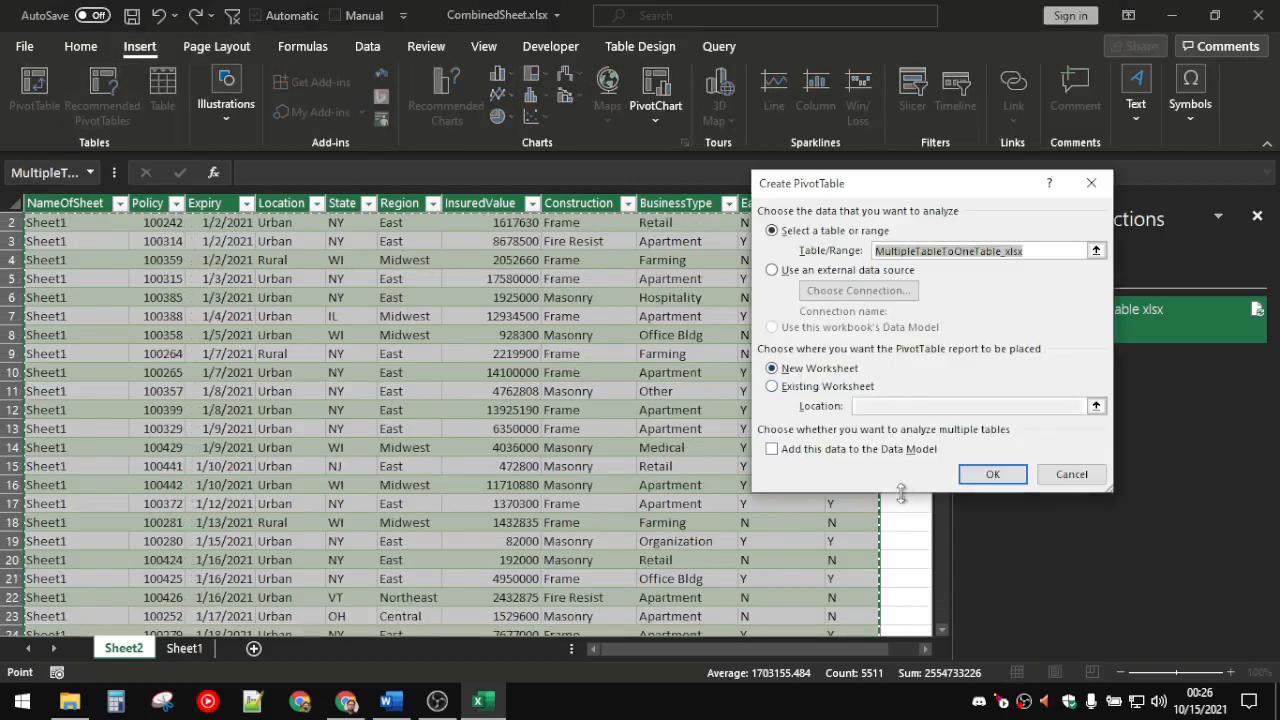
pyautogui.click(968, 476)
# Group the PivotTable rows by NameOfSheet and add a count of State as its values.
pyautogui.moveTo(985, 316); pyautogui.dragTo(975, 585)
pyautogui.scroll(-2, 1024, 345)
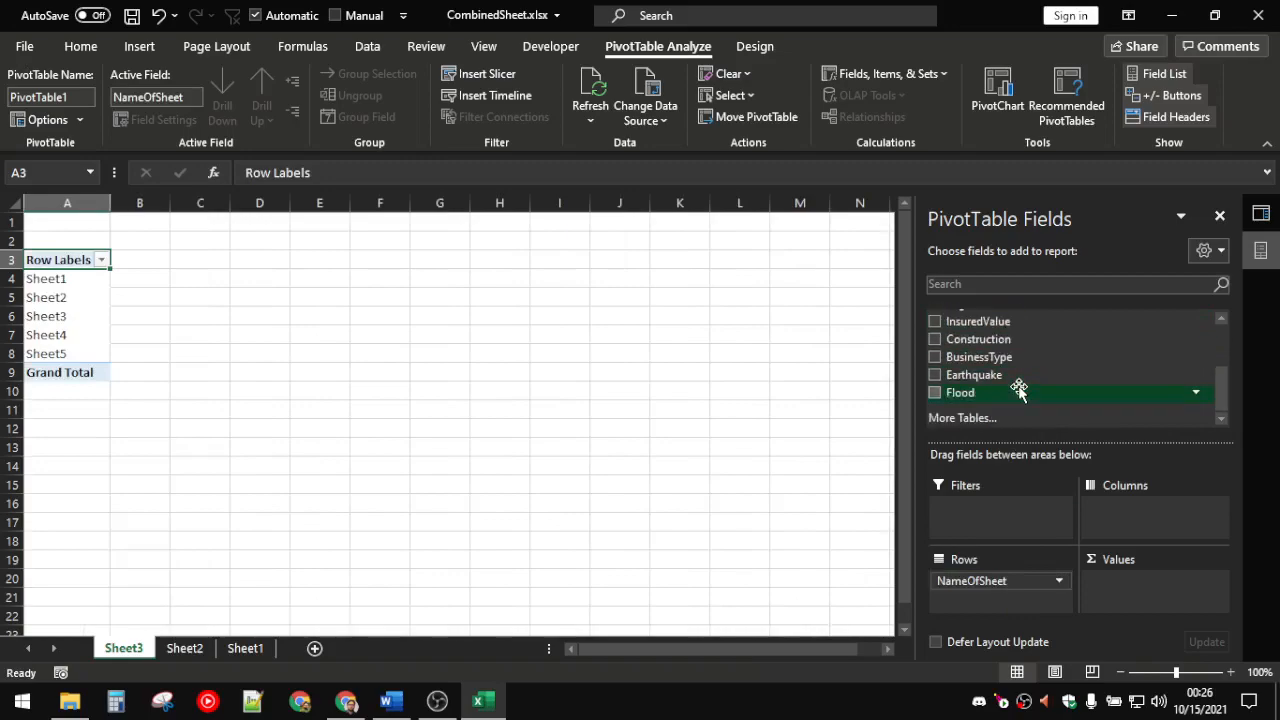
pyautogui.scroll(1, 1018, 388)
pyautogui.moveTo(1000, 331); pyautogui.dragTo(1118, 604)
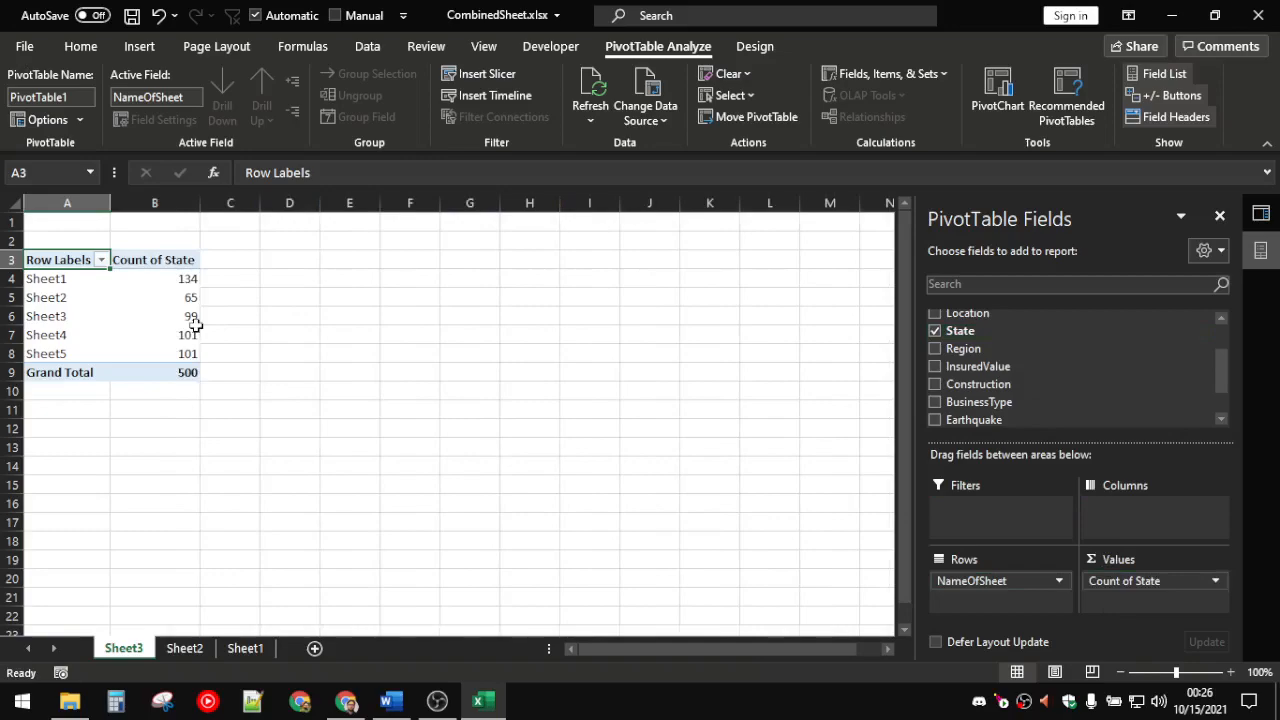
# Save CombinedSheet.xlsx and close it.
pyautogui.click(132, 17)
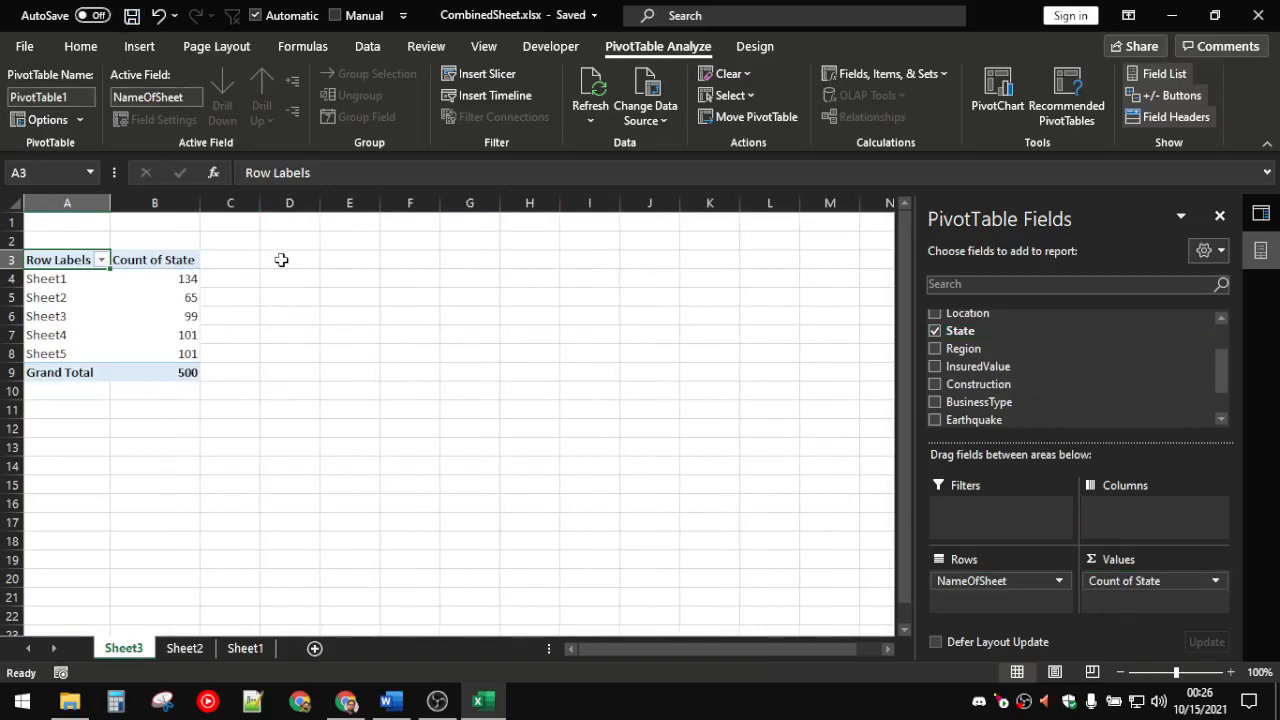
pyautogui.click(1272, 14)
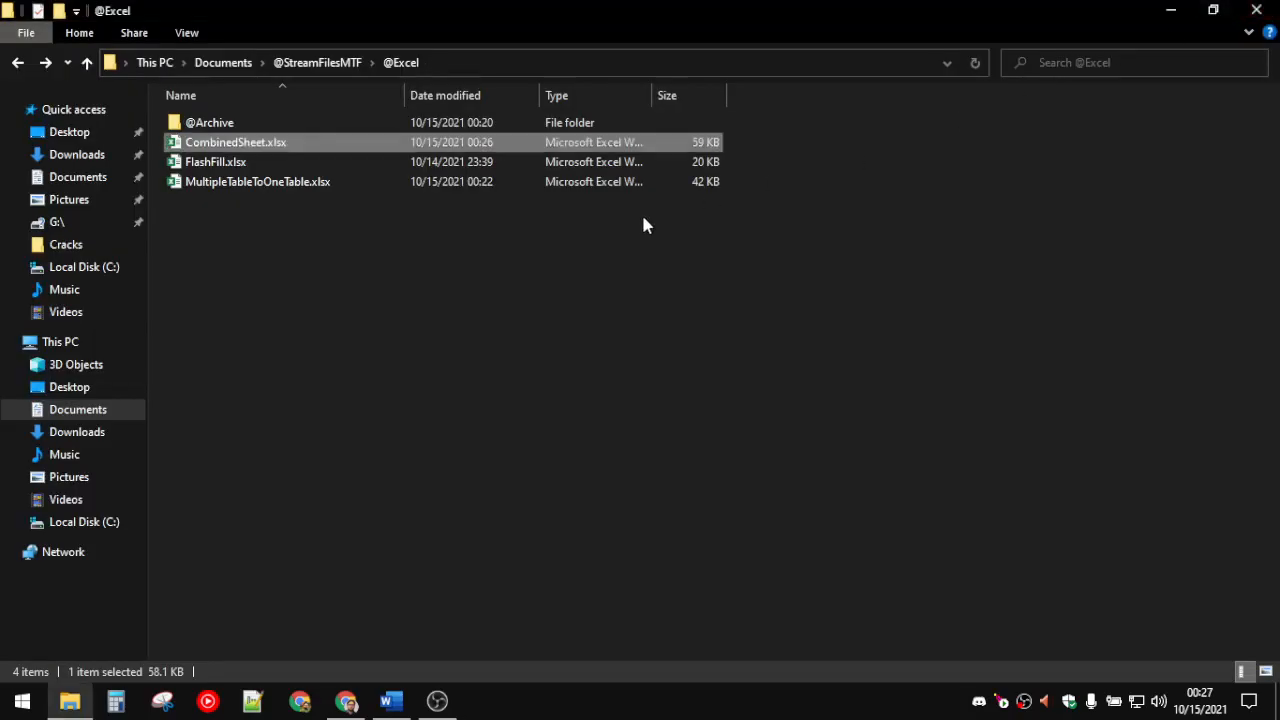
pyautogui.click(491, 180)
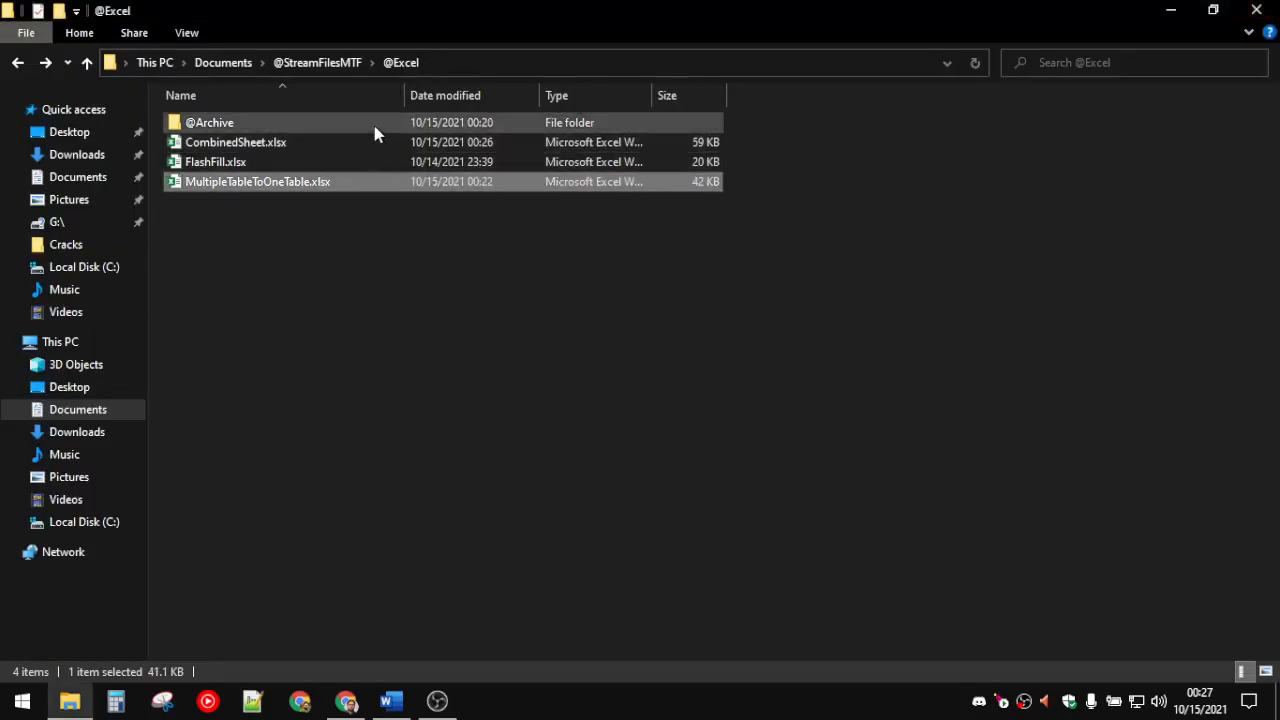
pyautogui.doubleClick(323, 123)
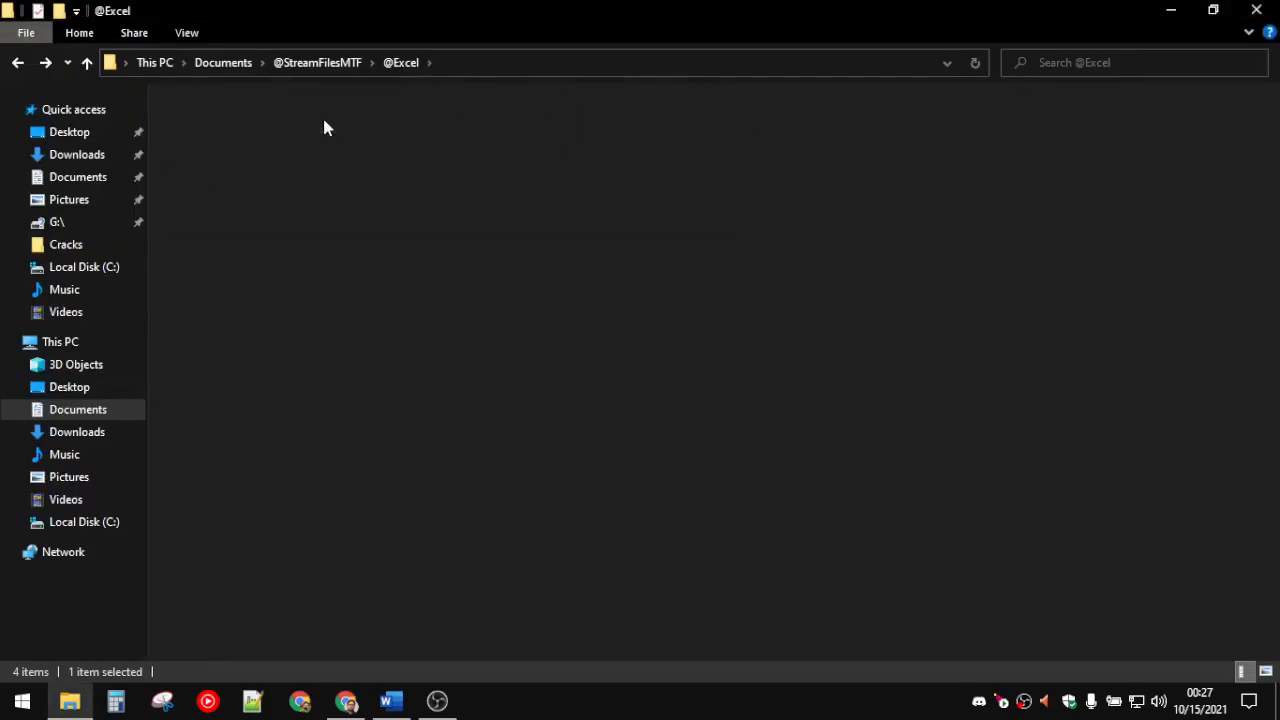
pyautogui.click(322, 124)
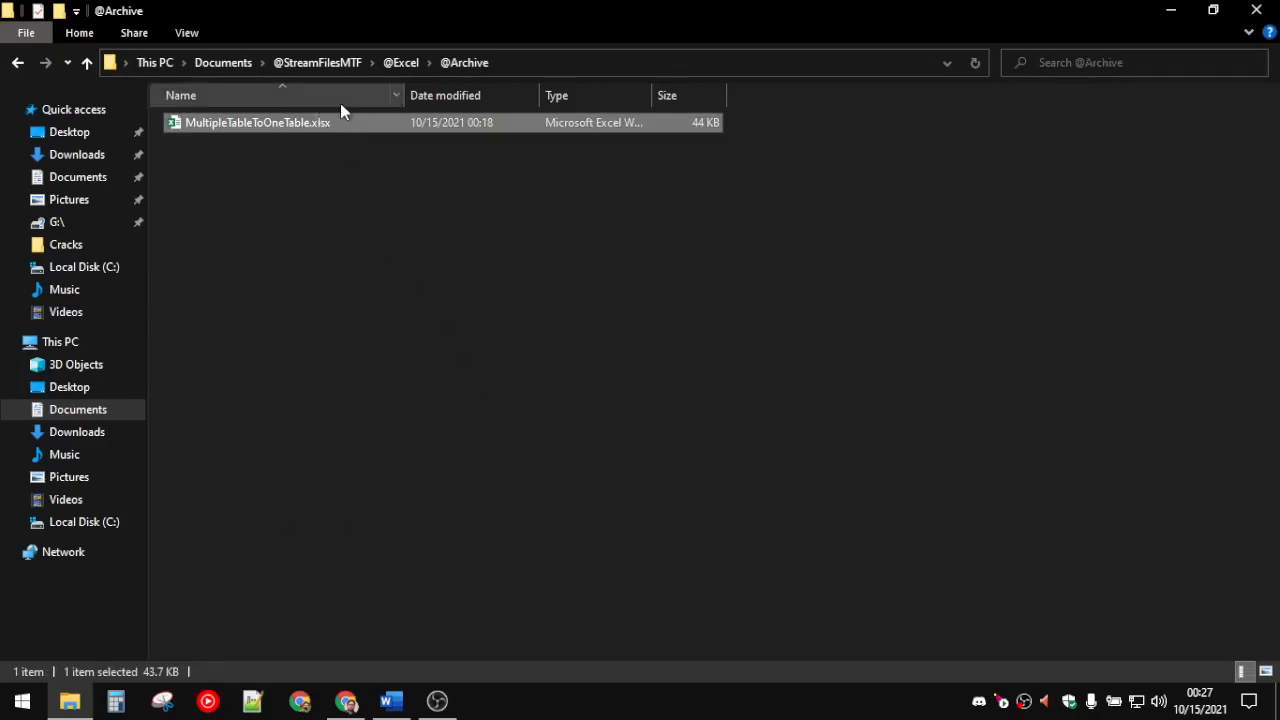
pyautogui.click(402, 66)
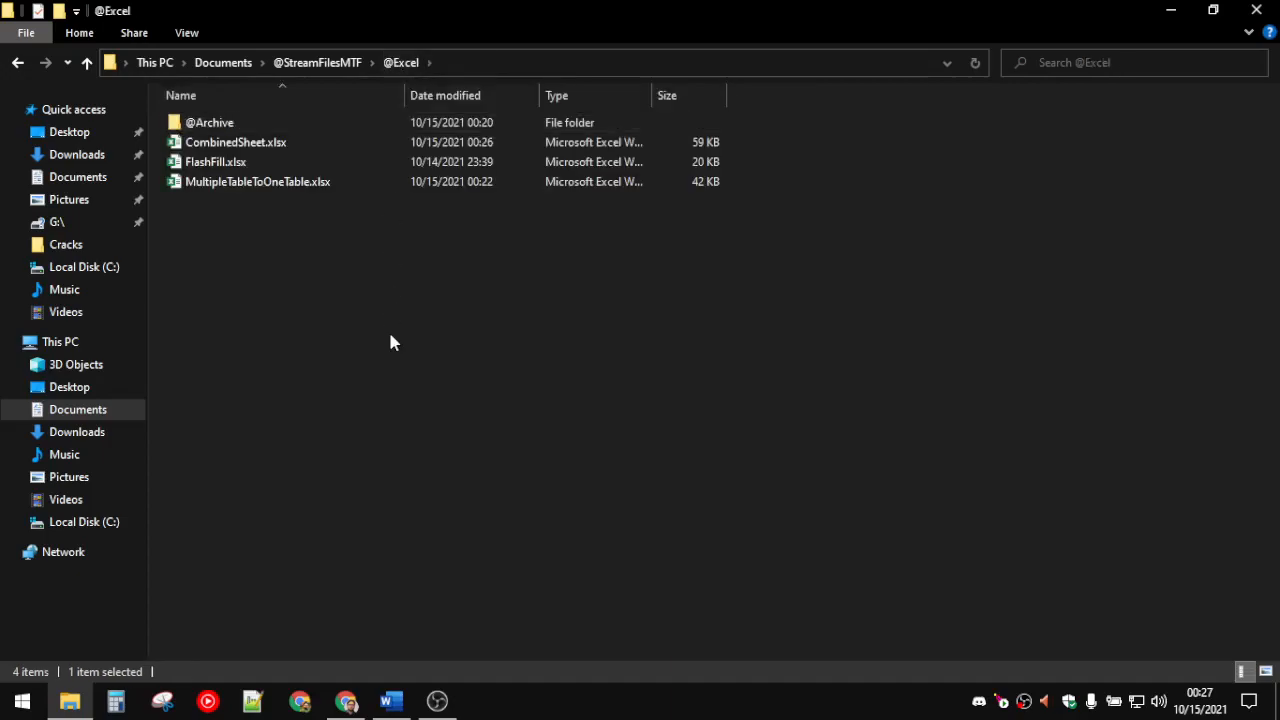
pyautogui.hotkey('ctrl', 'v')
pyautogui.click(328, 213)
pyautogui.click(332, 269)
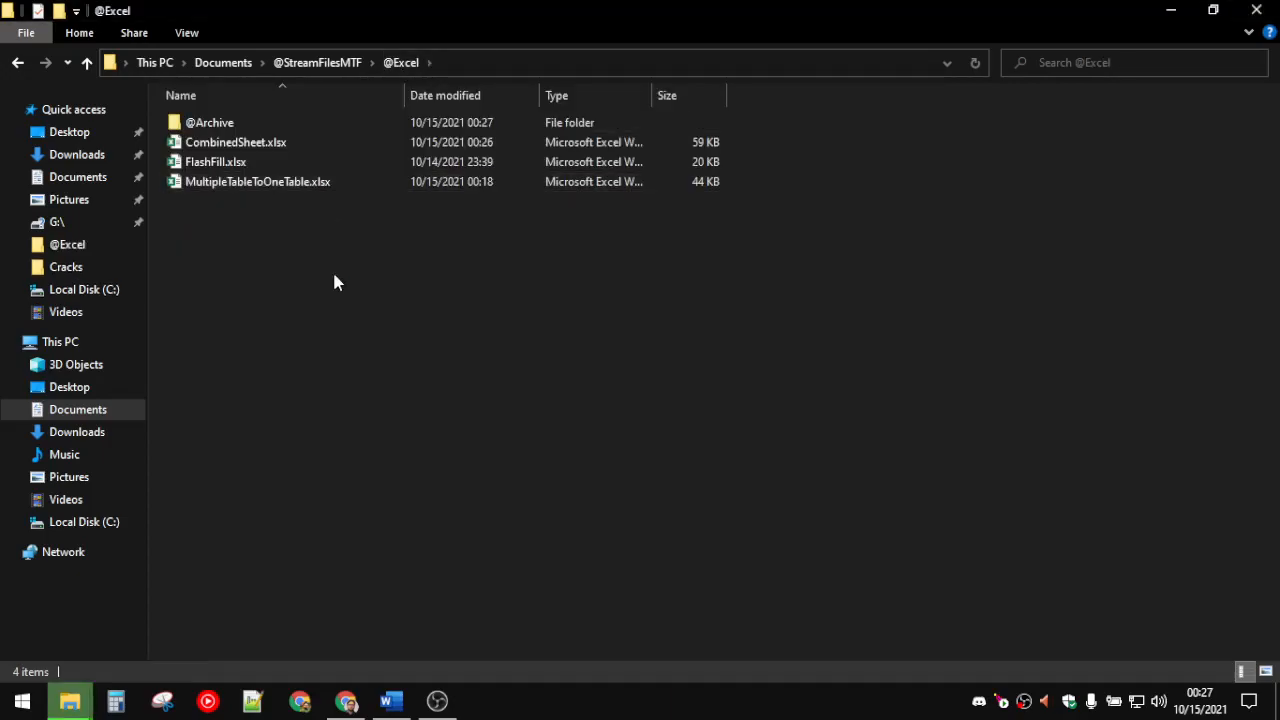
# Reopen CombinedSheet.xlsx with external data connections enabled and refresh all its data with the workbook queries displayed.
pyautogui.doubleClick(292, 143)
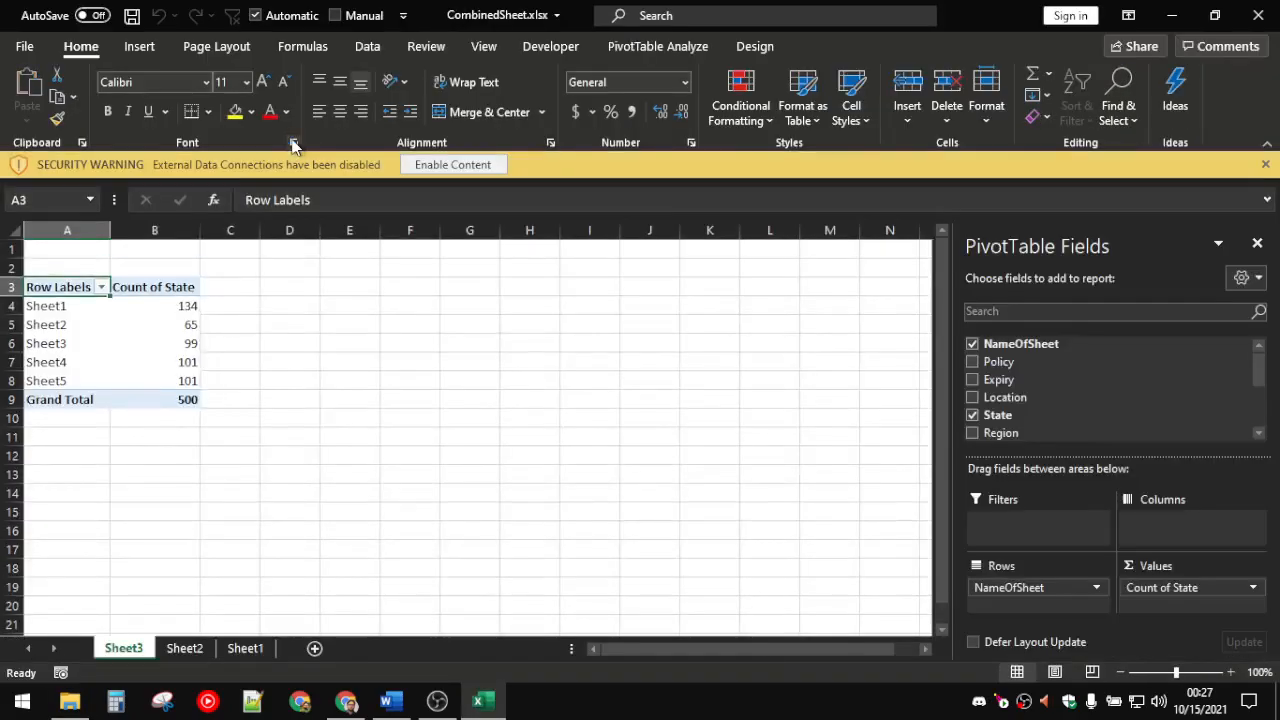
pyautogui.click(468, 164)
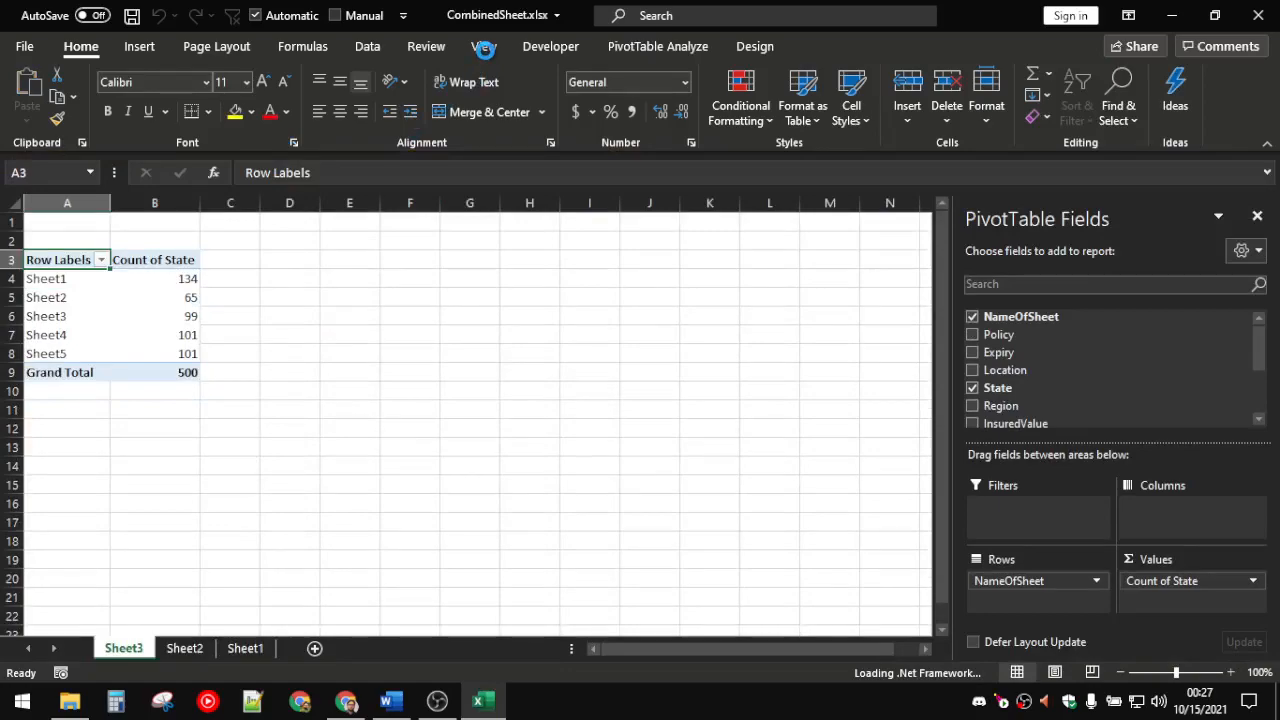
pyautogui.click(370, 49)
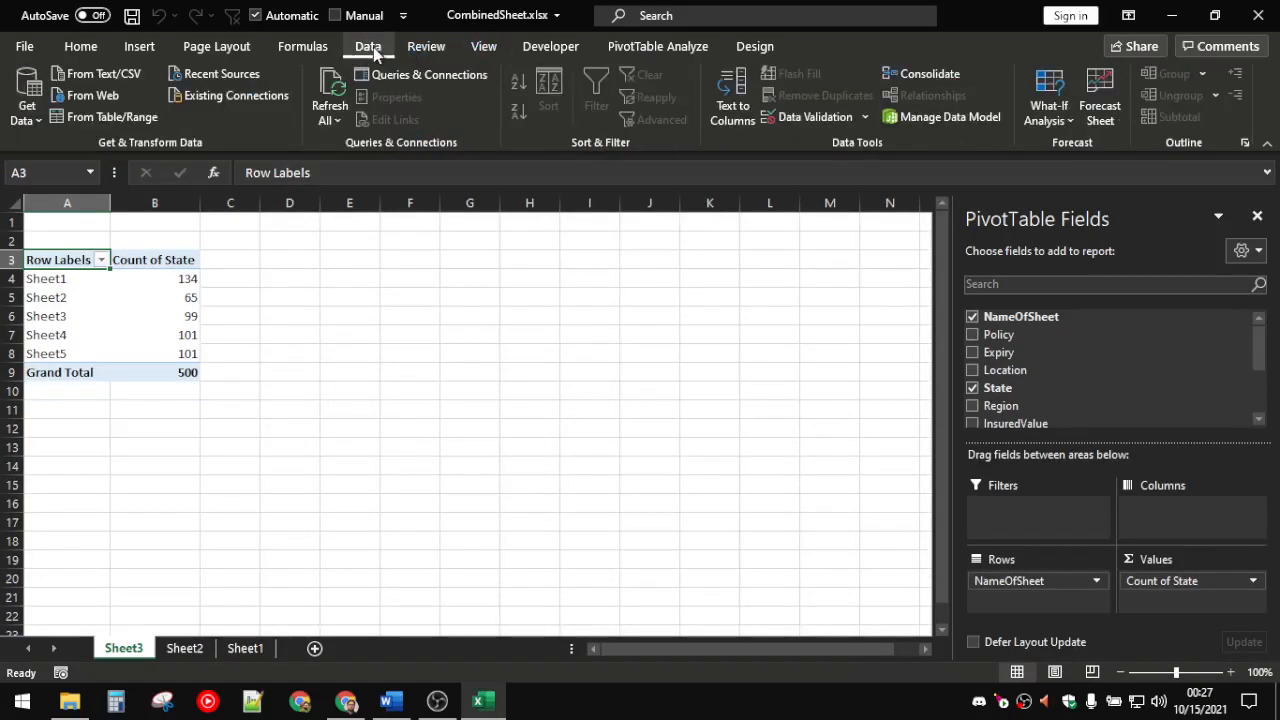
pyautogui.click(428, 75)
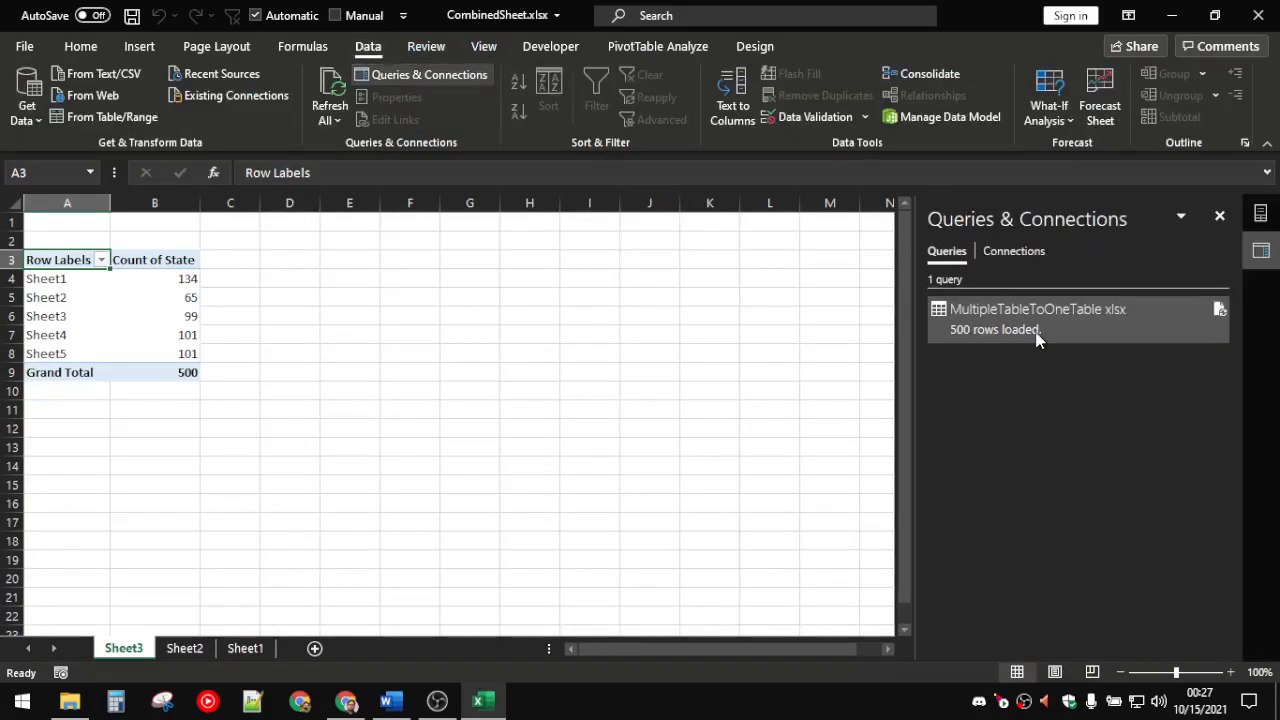
pyautogui.click(340, 88)
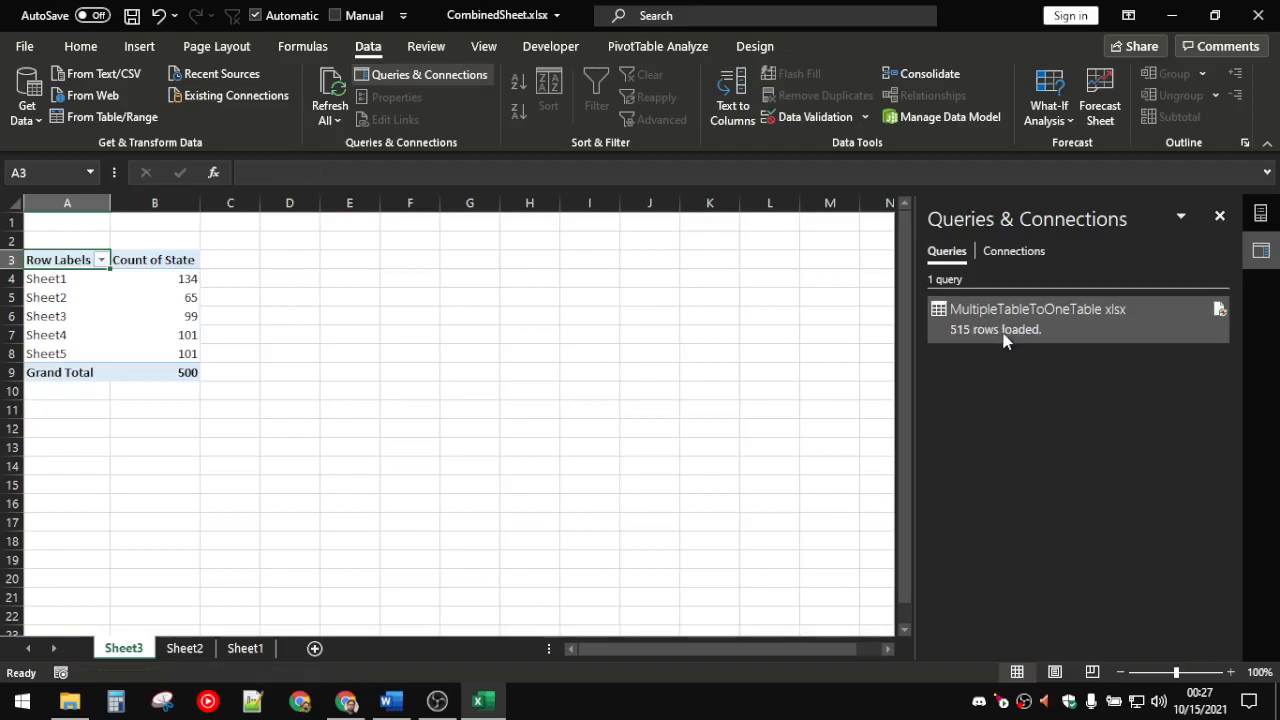
pyautogui.moveTo(978, 344)
# Check the filter list of the NameOfSheet column on Sheet2 for sheets added by the refresh.
pyautogui.click(245, 648)
pyautogui.click(184, 648)
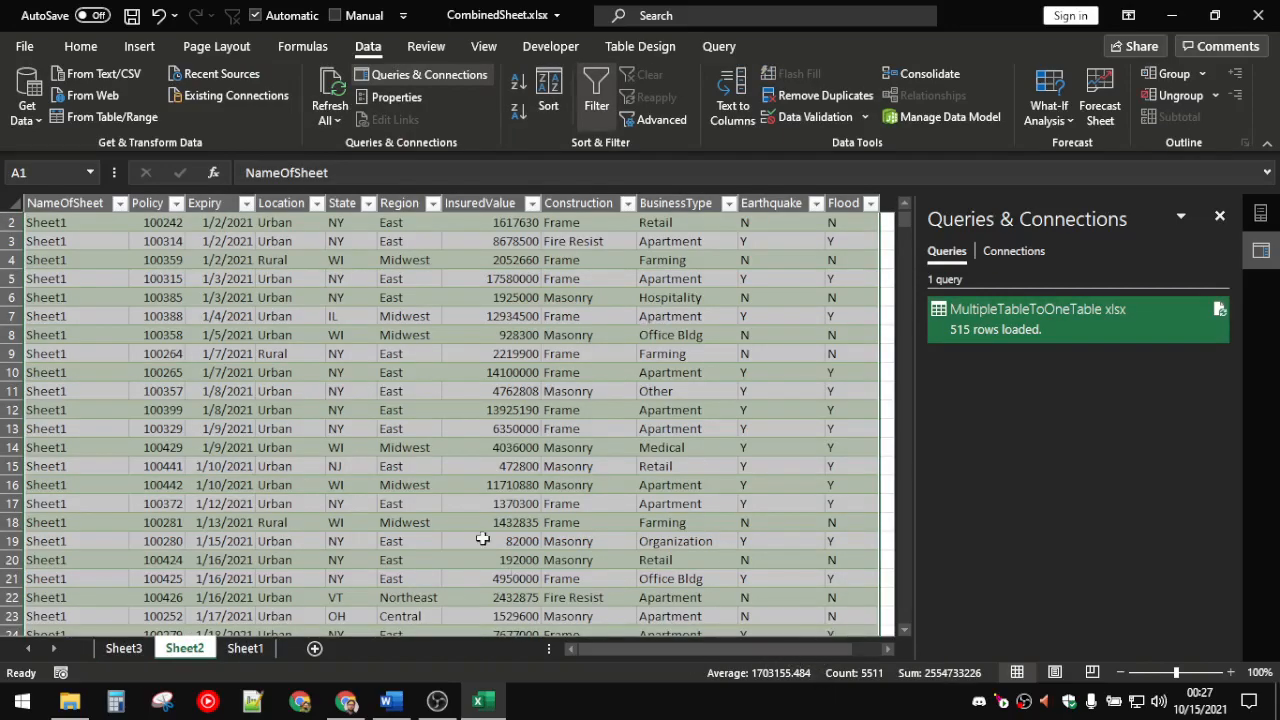
pyautogui.click(119, 203)
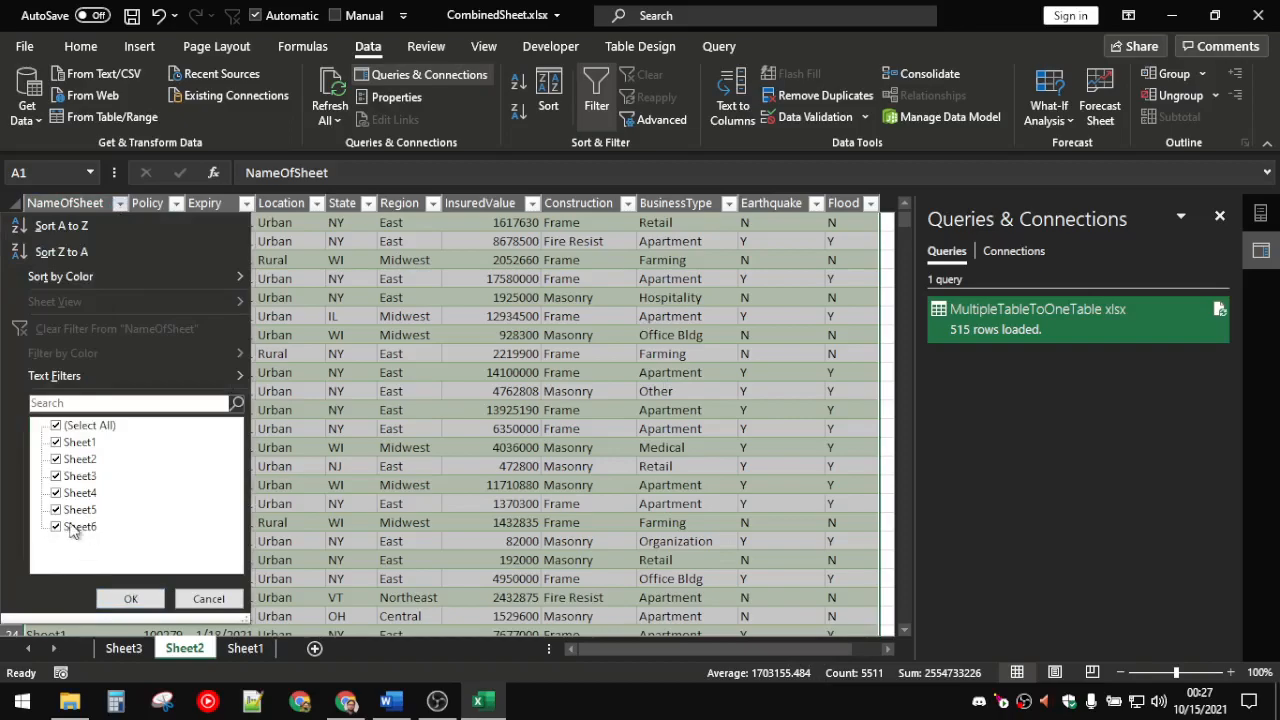
pyautogui.click(207, 599)
# Refresh the PivotTable on Sheet3 to include the newly loaded data.
pyautogui.click(123, 648)
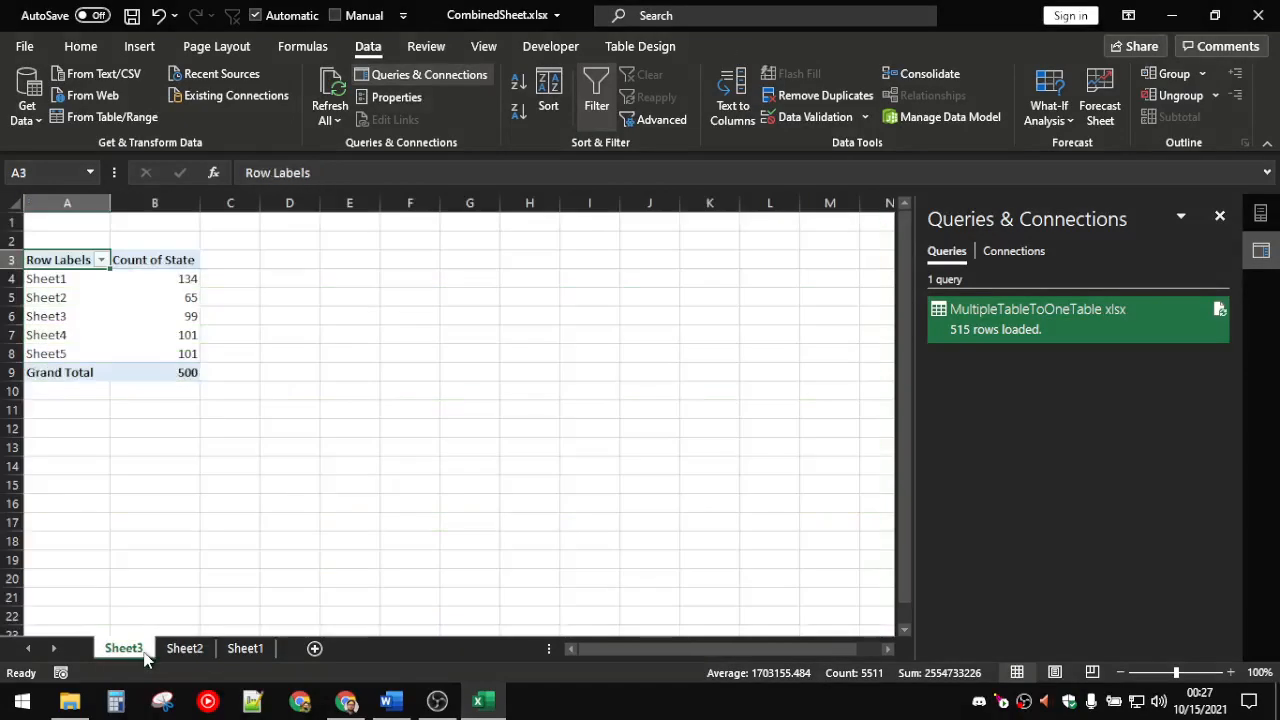
pyautogui.rightClick(110, 298)
pyautogui.click(175, 358)
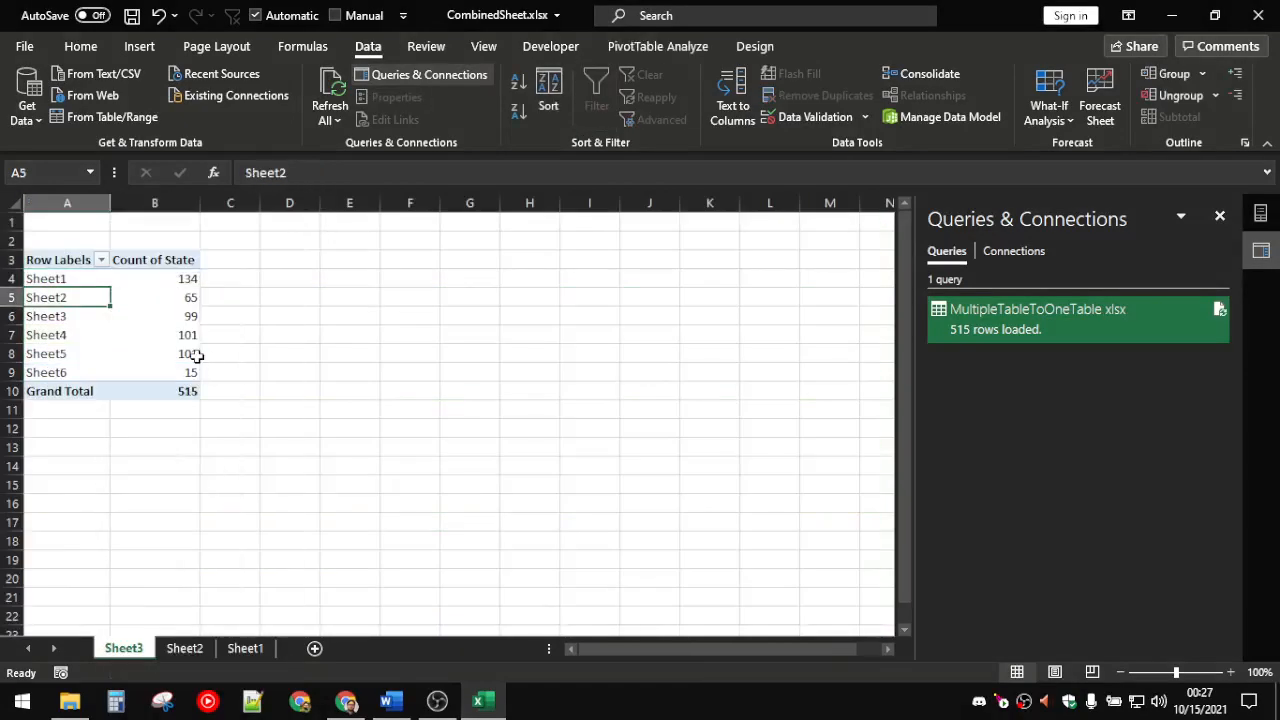
# Highlight the Sheet6 row and its count in the refreshed PivotTable on Sheet3.
pyautogui.moveTo(60, 372); pyautogui.dragTo(173, 371)
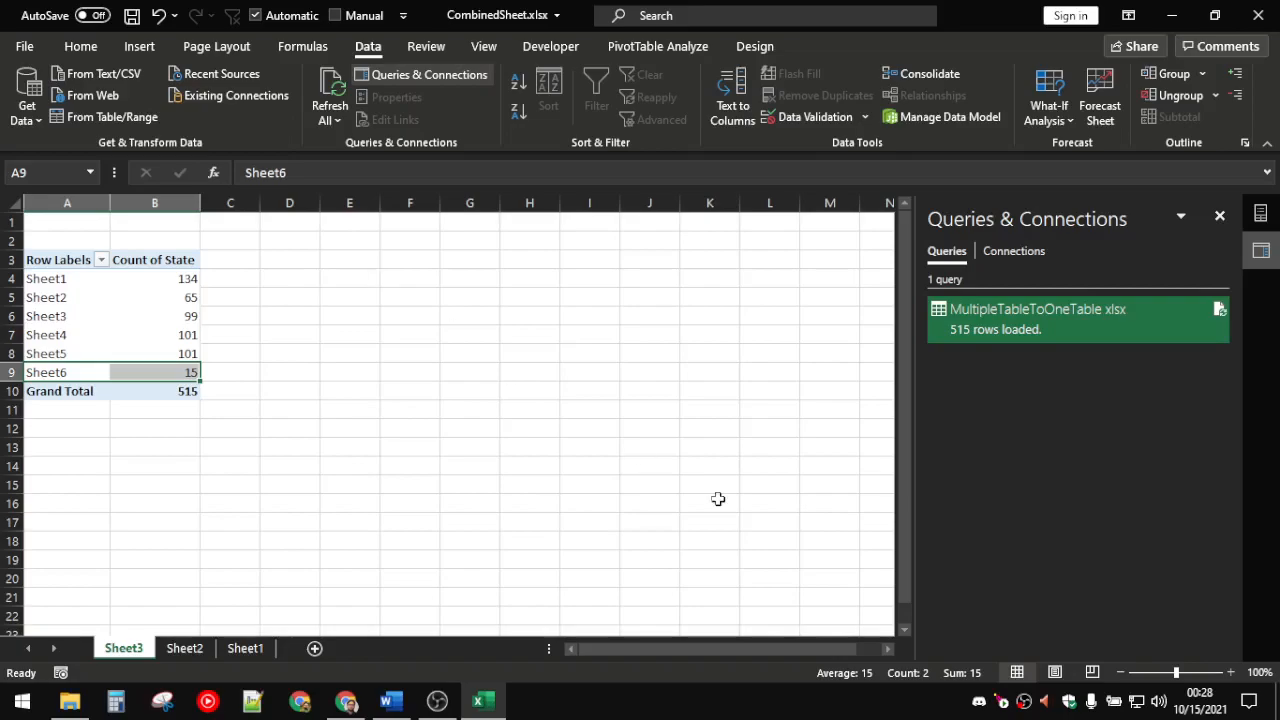
# Switch to Discord, open the MakingTechFriendly server, dismiss the role icons notice and start inviting people to the server.
pyautogui.click(982, 702)
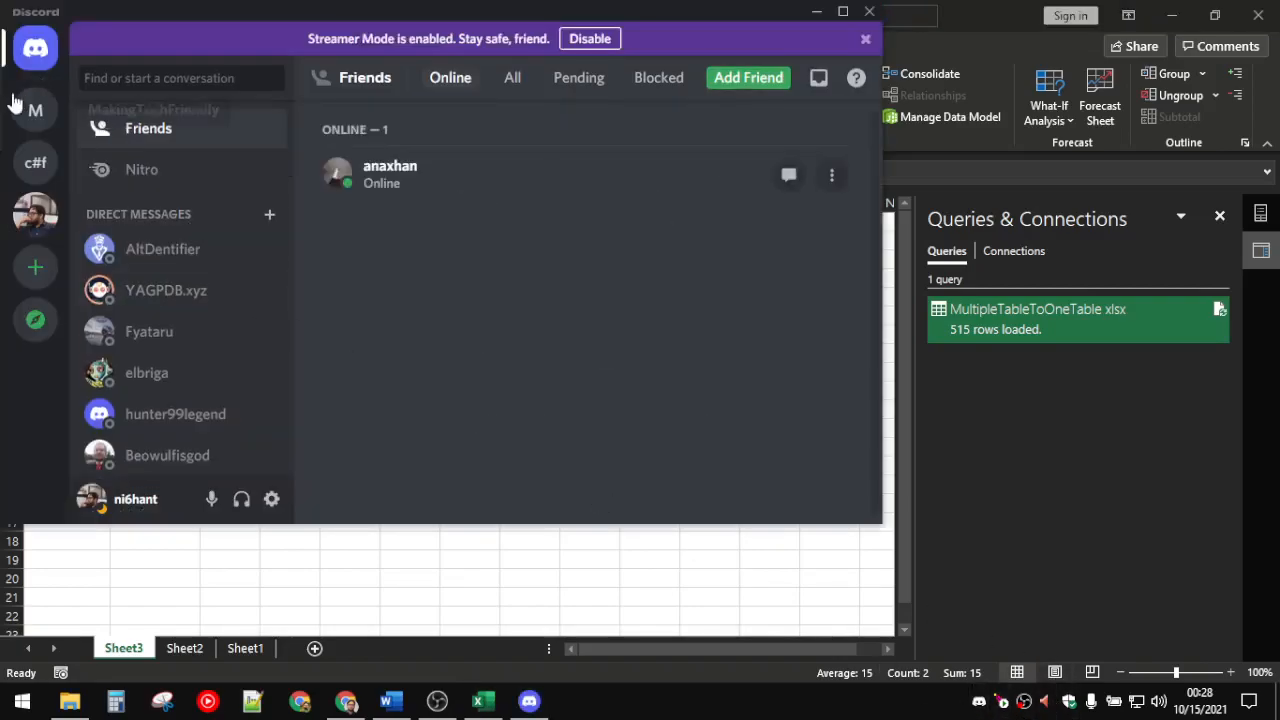
pyautogui.click(33, 113)
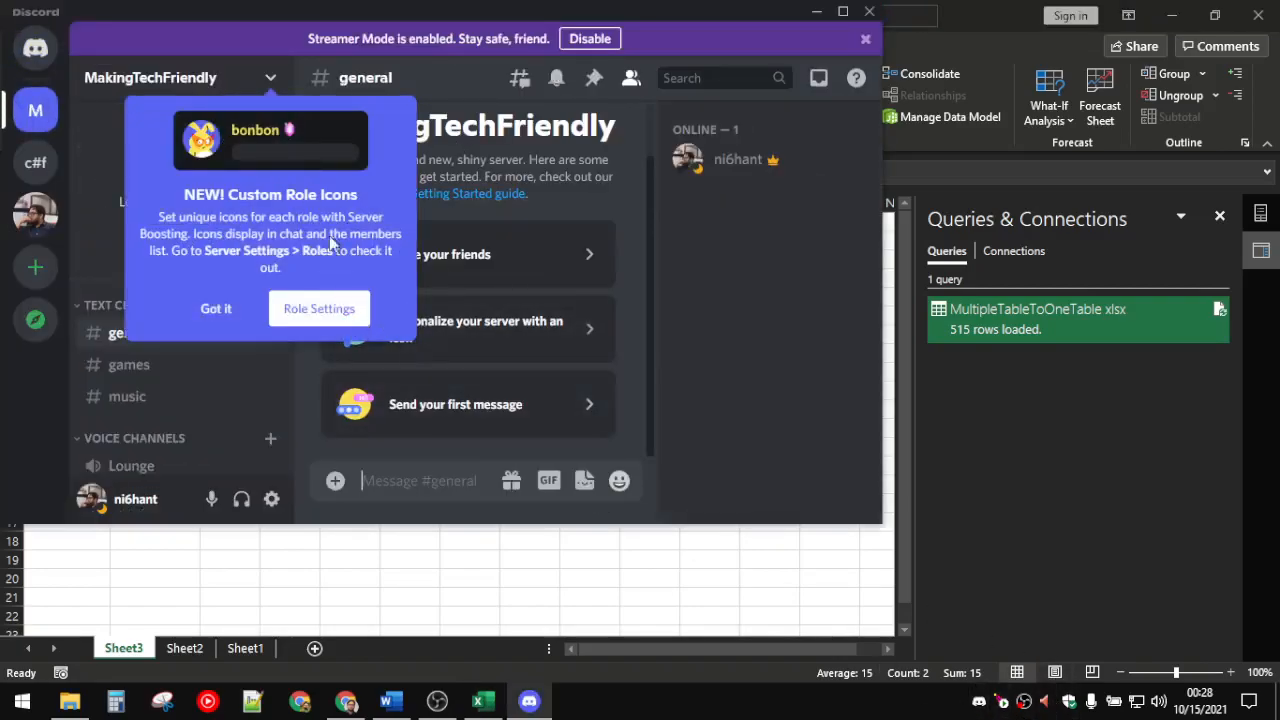
pyautogui.click(205, 306)
pyautogui.click(203, 256)
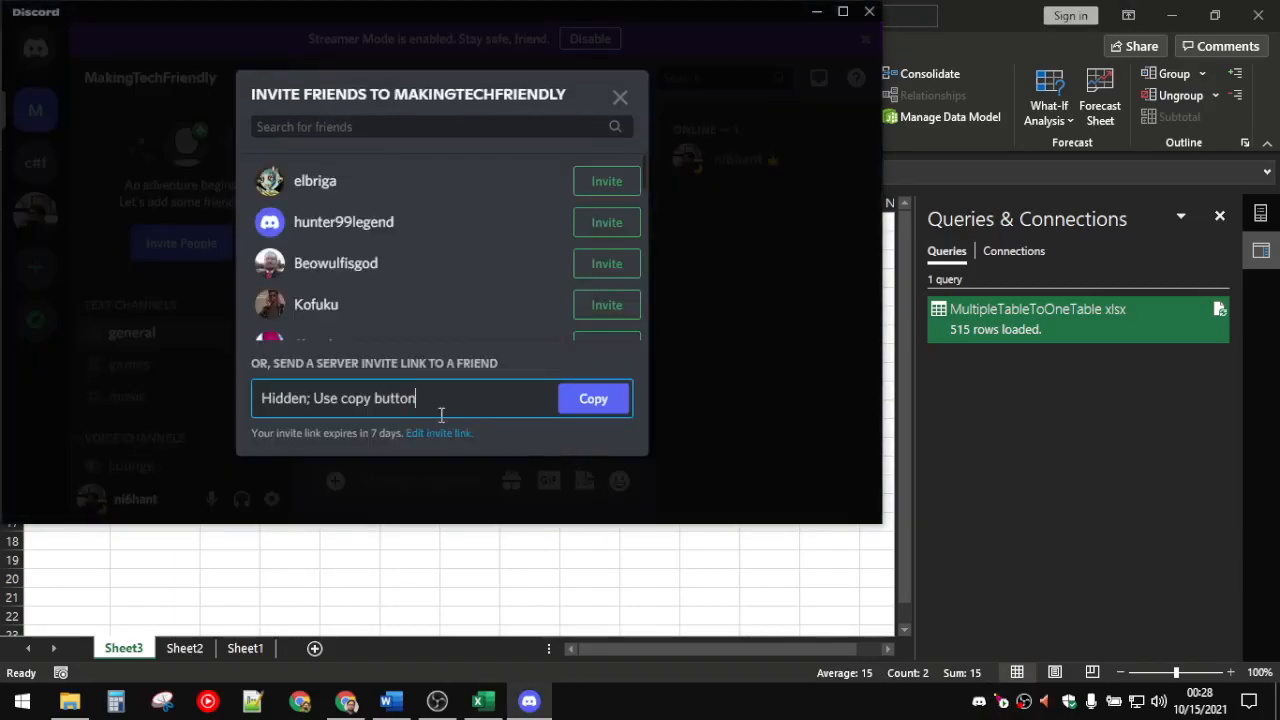
# Generate a new server invite link that never expires and copy it.
pyautogui.click(442, 434)
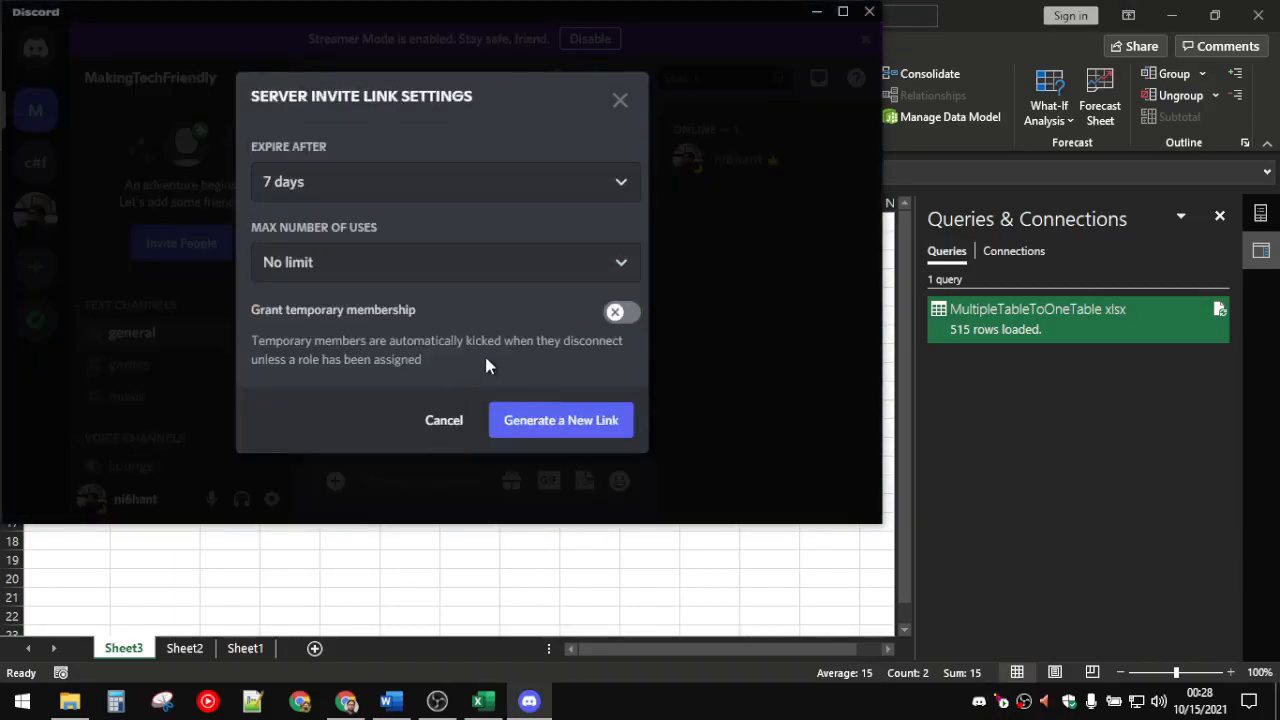
pyautogui.click(447, 190)
pyautogui.click(360, 450)
pyautogui.click(580, 432)
pyautogui.click(576, 405)
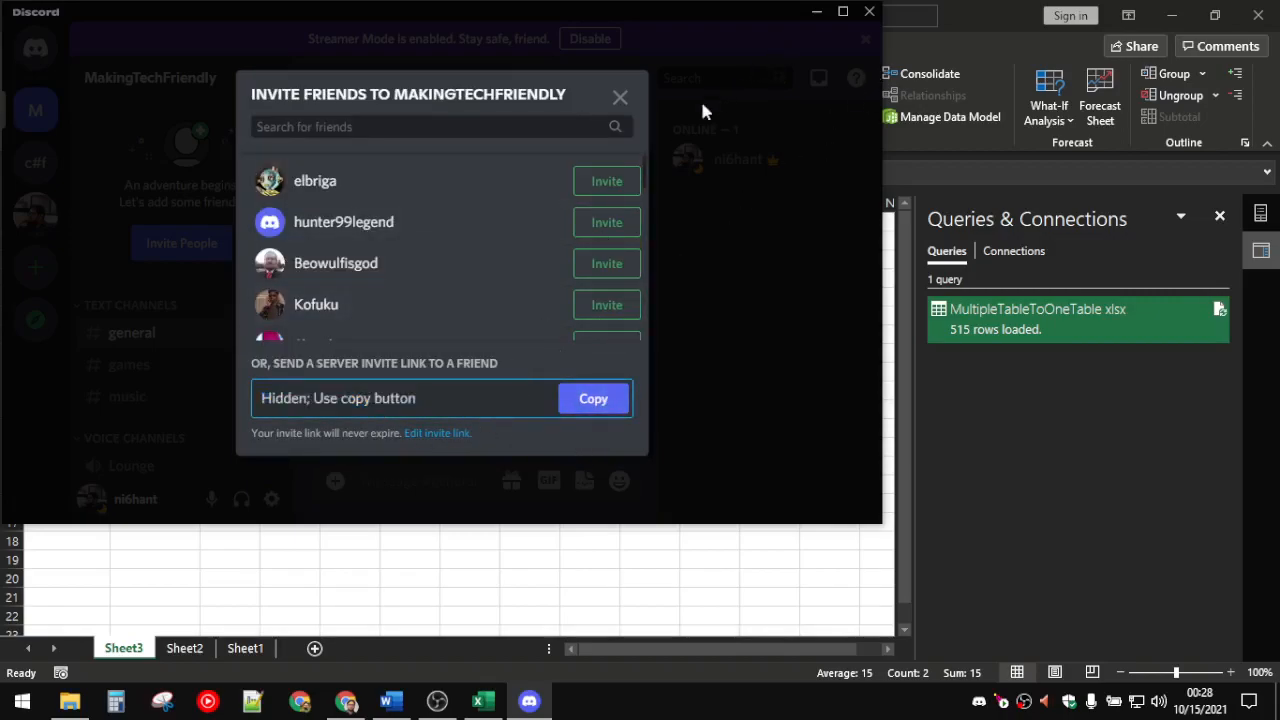
# Return to Excel, paste the Discord invite link into cell I11 of Sheet3 and fit column I to its width.
pyautogui.hotkey('alt', 'Tab')
pyautogui.click(611, 408)
pyautogui.hotkey('ctrl', 'v')
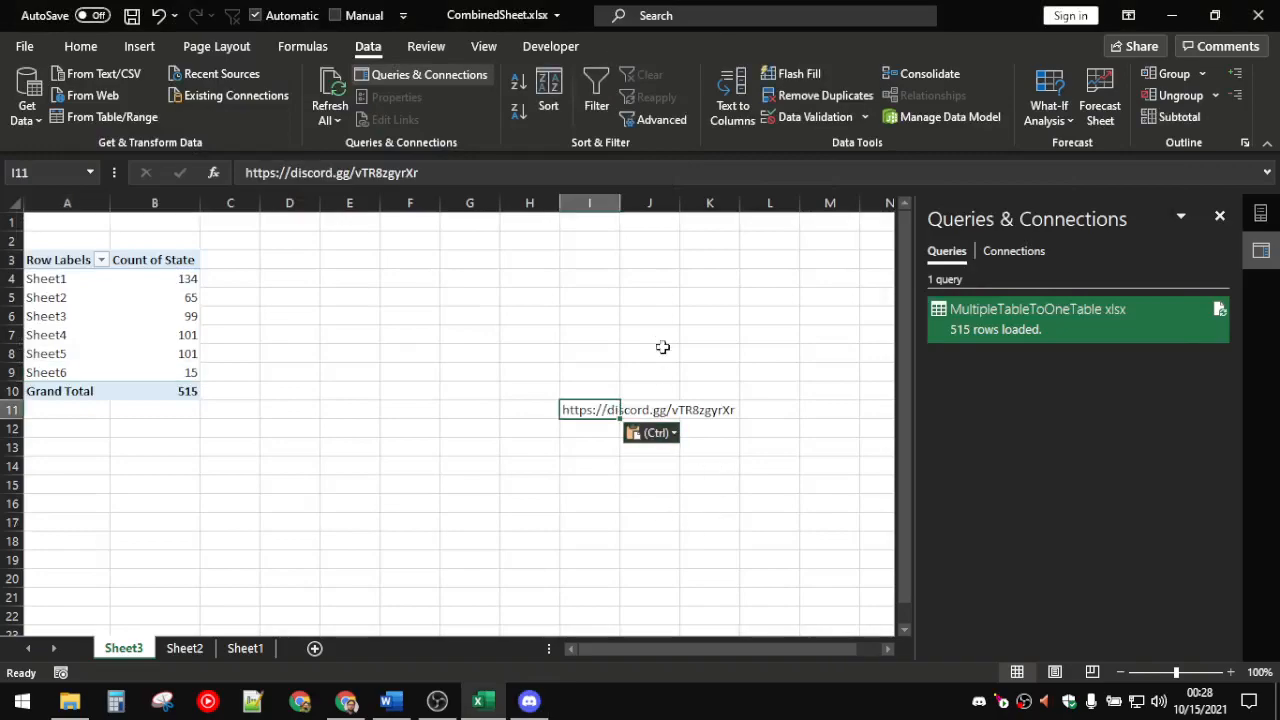
pyautogui.doubleClick(620, 203)
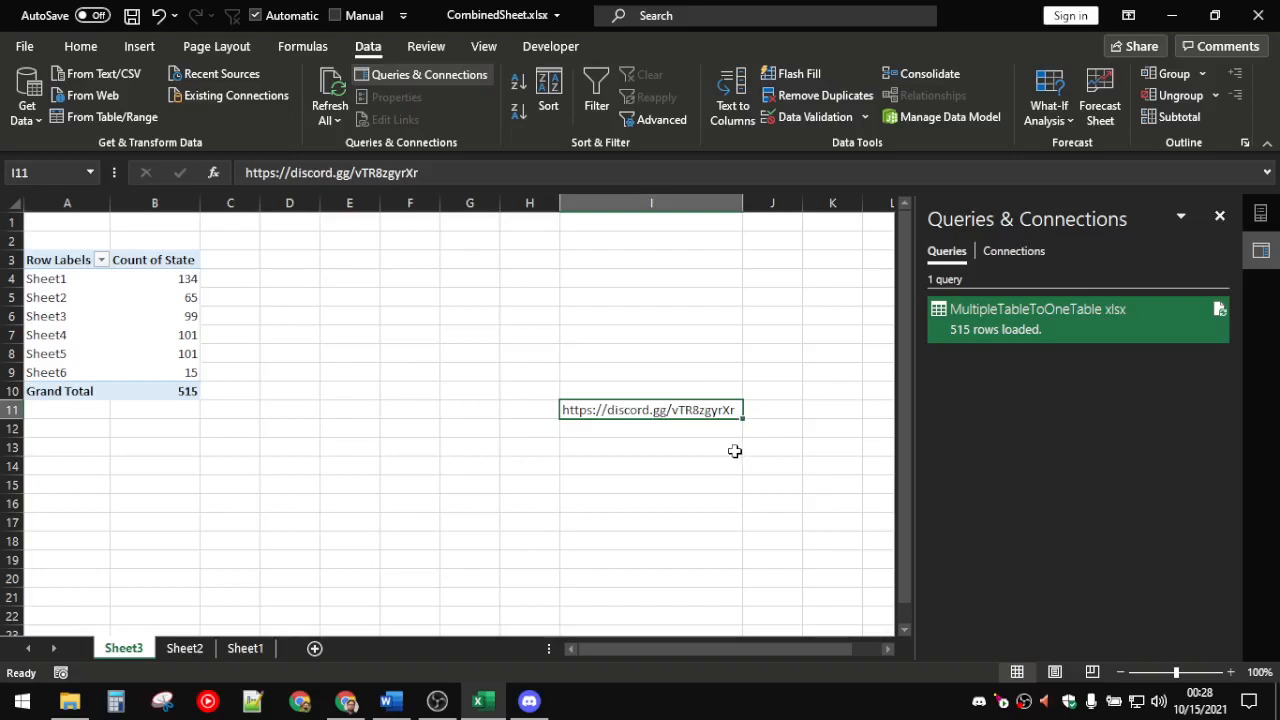
# Switch to the Word document containing the problem statement and assumptions.
pyautogui.click(390, 701)
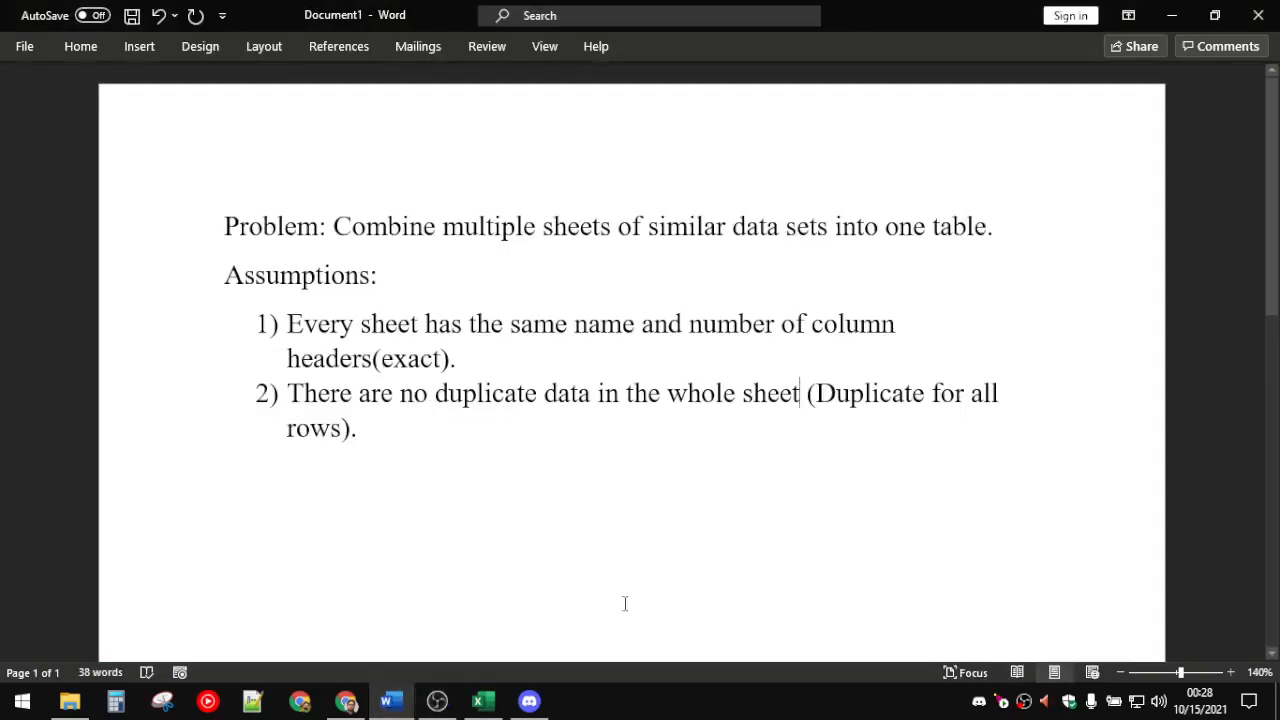